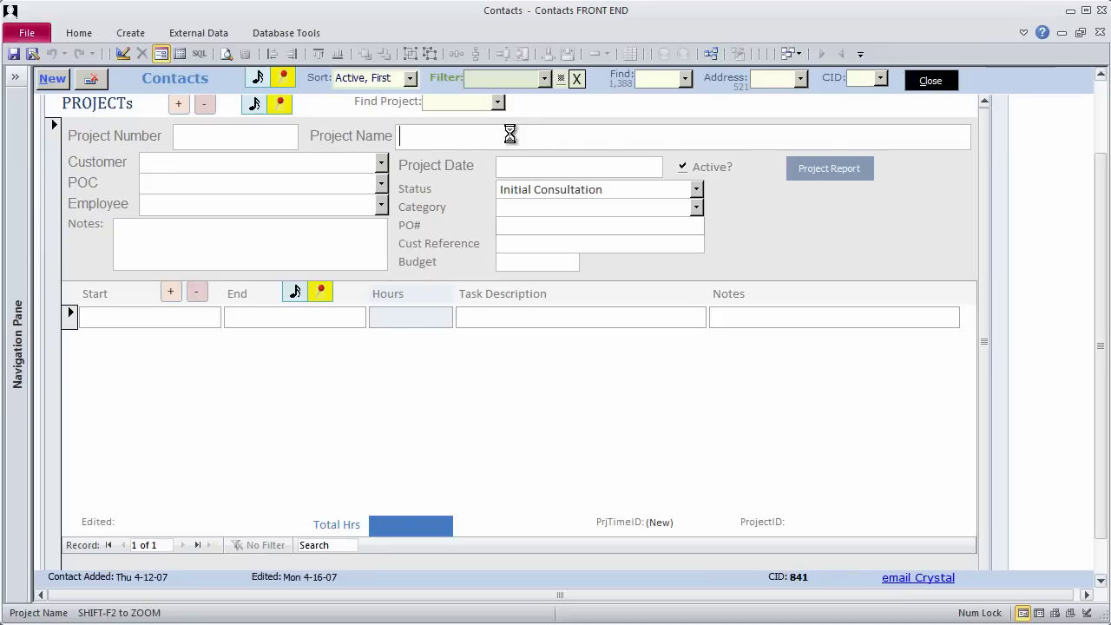
- Name the new project "Add forms for Projects and Tasks to contact Template"
{"action": "type", "text": "Add forms for Projects and Tasks to contact Template"}
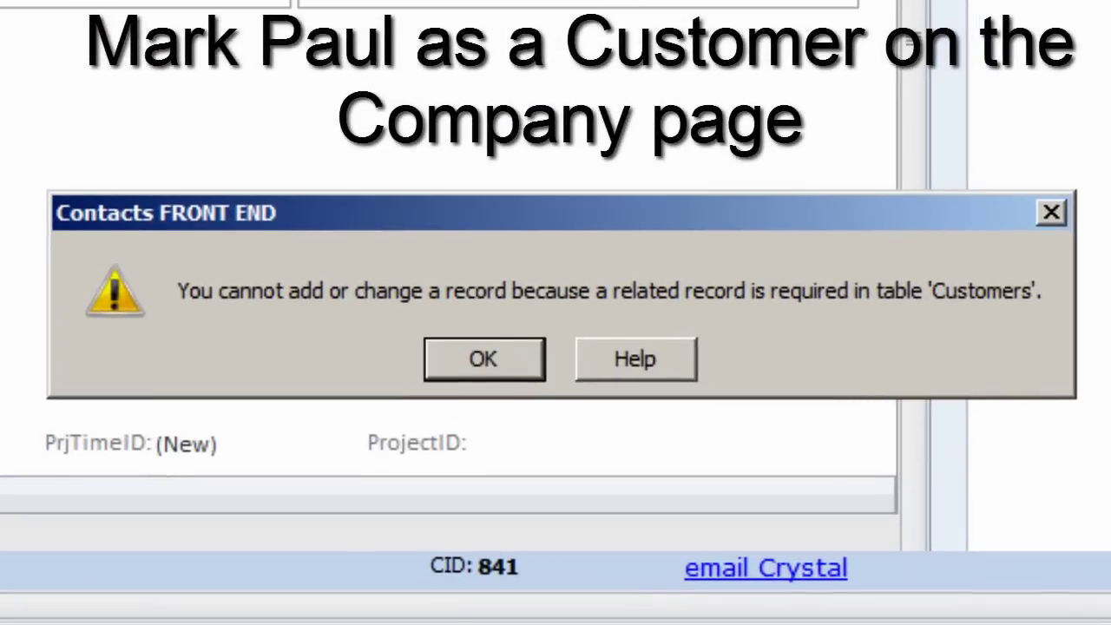
{"action": "key", "text": "Return"}
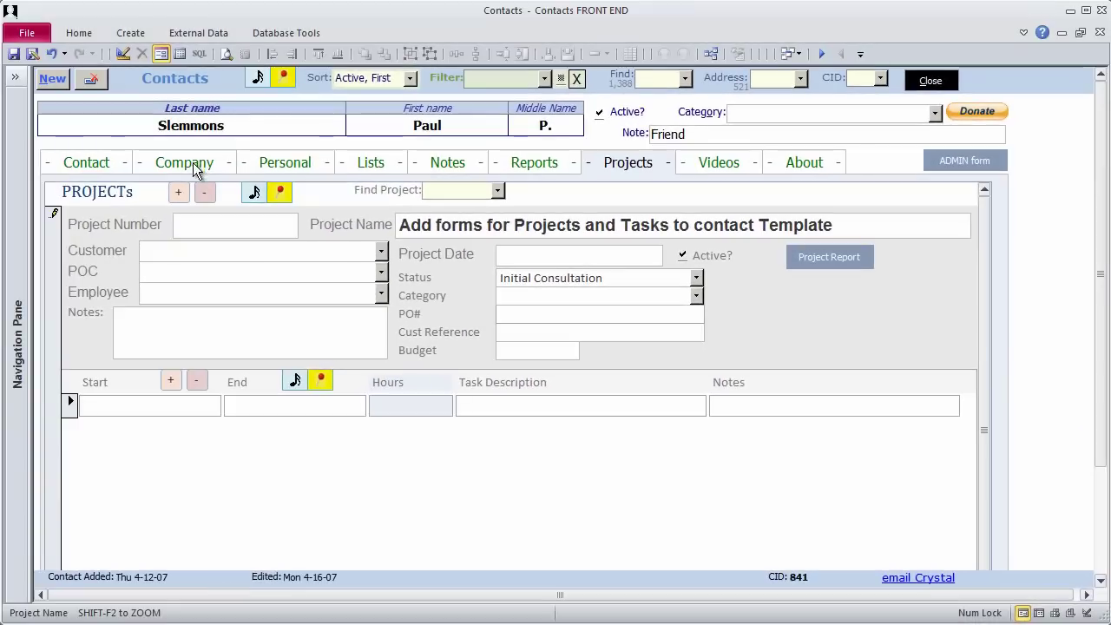
- Mark the current contact as a Customer on the Company page
{"action": "left_click", "coordinate": [195, 163]}
{"action": "left_click", "coordinate": [225, 227]}
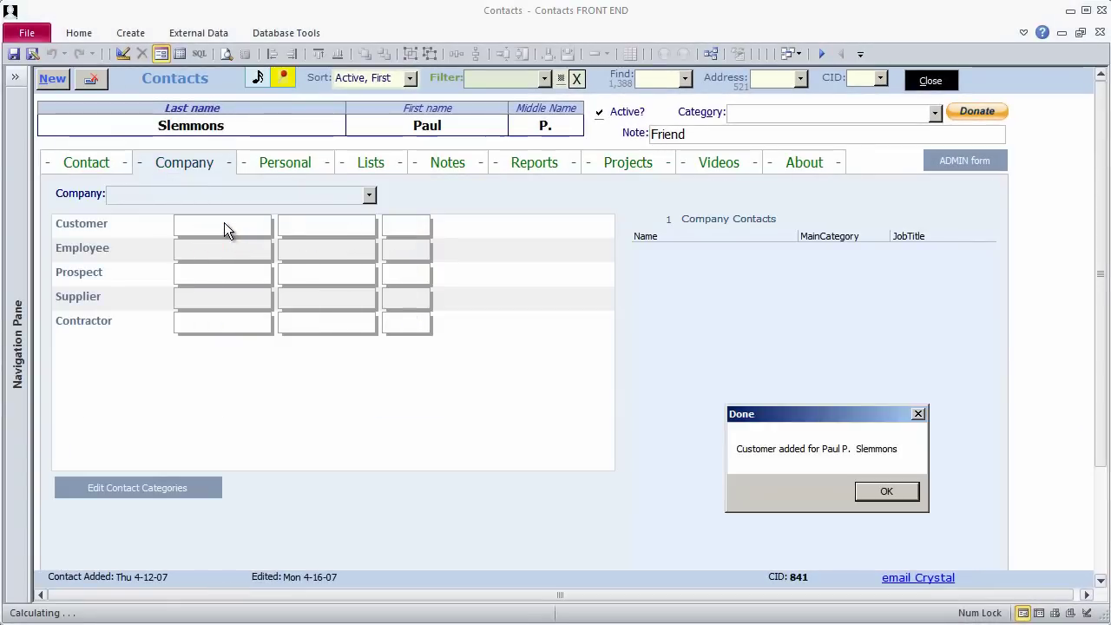
{"action": "left_click", "coordinate": [872, 488]}
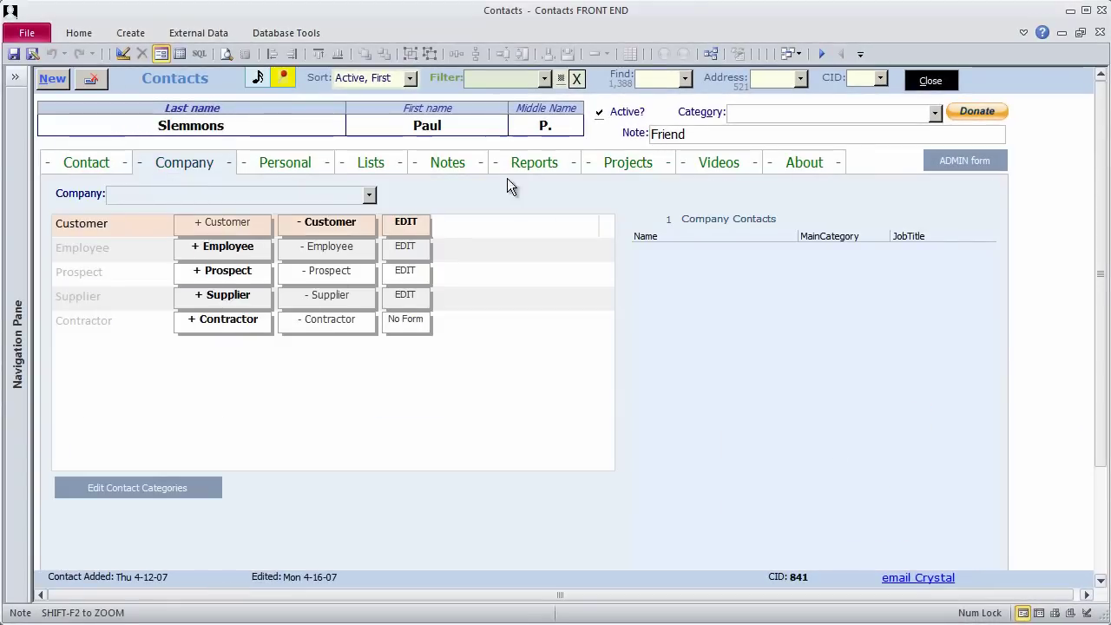
- Set the start of the project's first task to October 21, 2014 at 8:00 AM with the popup calendar
{"action": "left_click", "coordinate": [626, 163]}
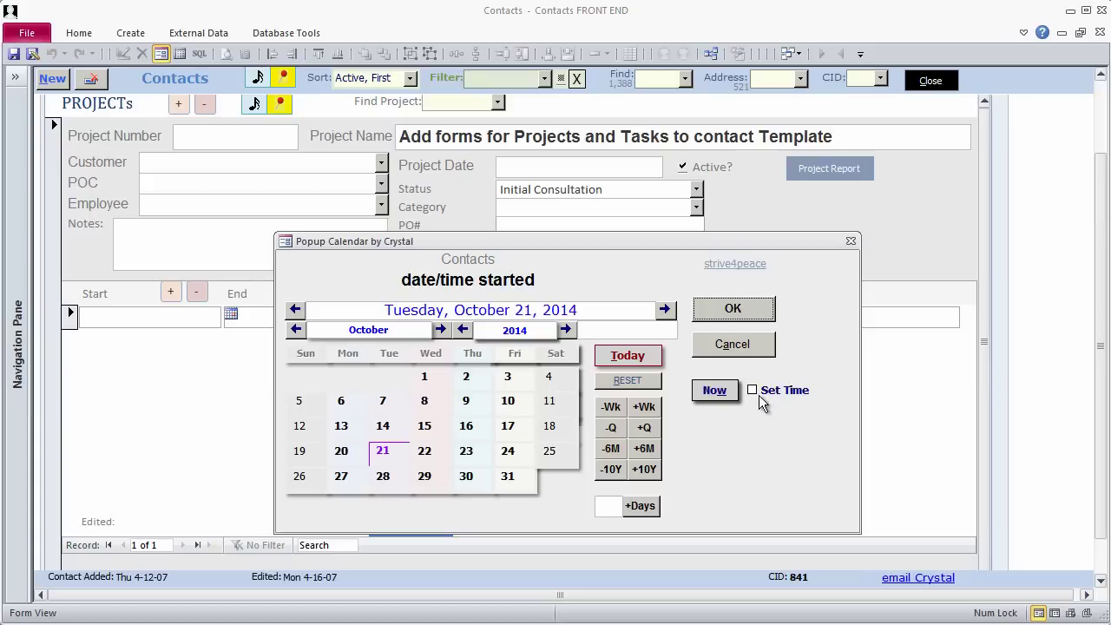
{"action": "left_click", "coordinate": [752, 389]}
{"action": "left_click", "coordinate": [722, 450]}
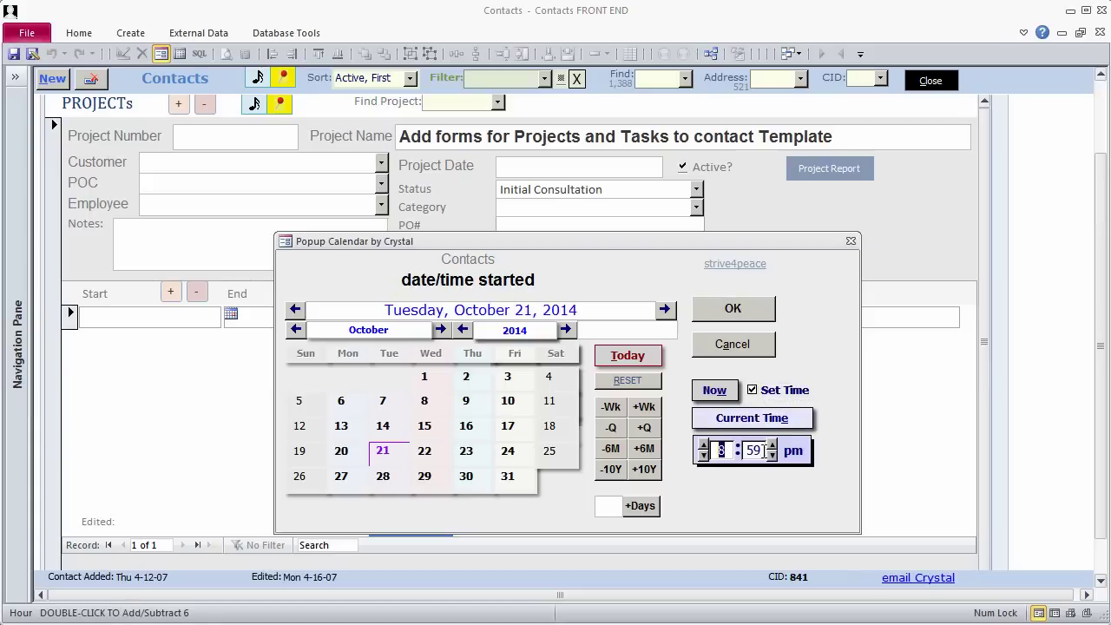
{"action": "type", "text": "8"}
{"action": "key", "text": "Tab"}
{"action": "type", "text": "00"}
{"action": "key", "text": "Tab"}
{"action": "type", "text": "a"}
{"action": "left_click", "coordinate": [735, 310]}
- Give the first task 2 hours and the description "modify data structure"
{"action": "left_click", "coordinate": [509, 314]}
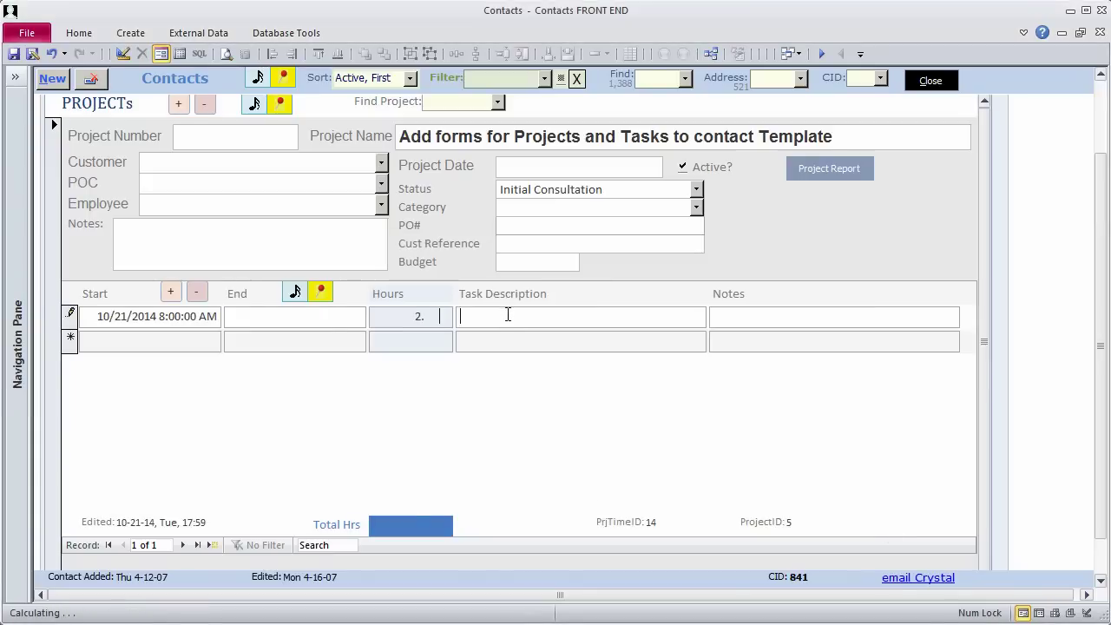
{"action": "type", "text": "modify data structure"}
{"action": "key", "text": "Tab"}
{"action": "key", "text": "Tab"}
- Add a second task starting 10/21/2014 10:00 AM, lasting 2 hours, described as "build subform to track tasks and time"
{"action": "key", "text": "ctrl+apostrophe"}
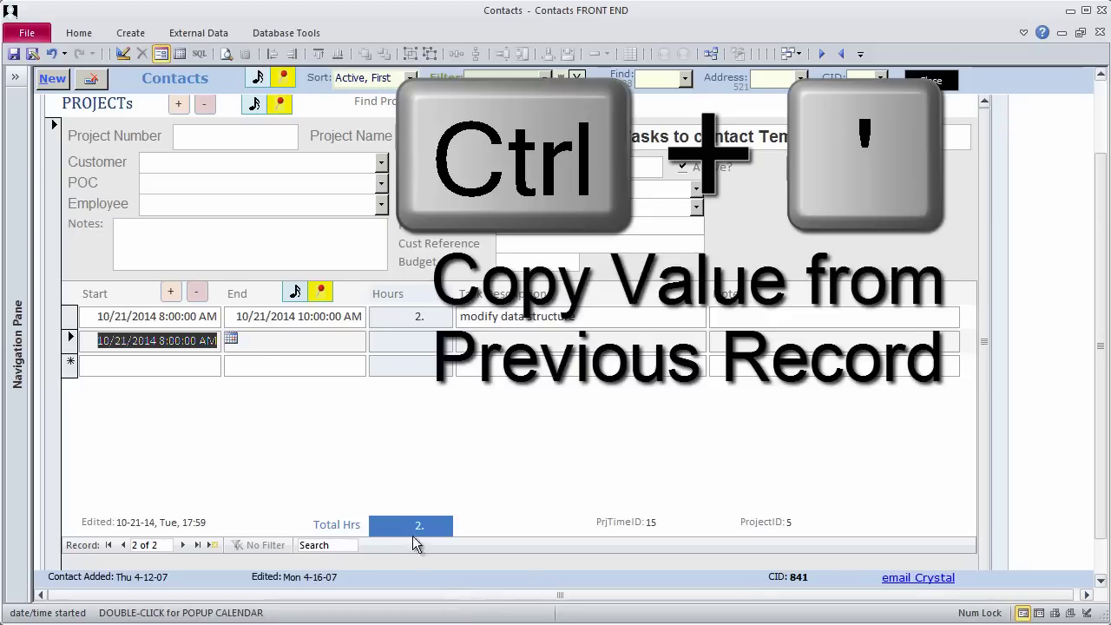
{"action": "type", "text": "10"}
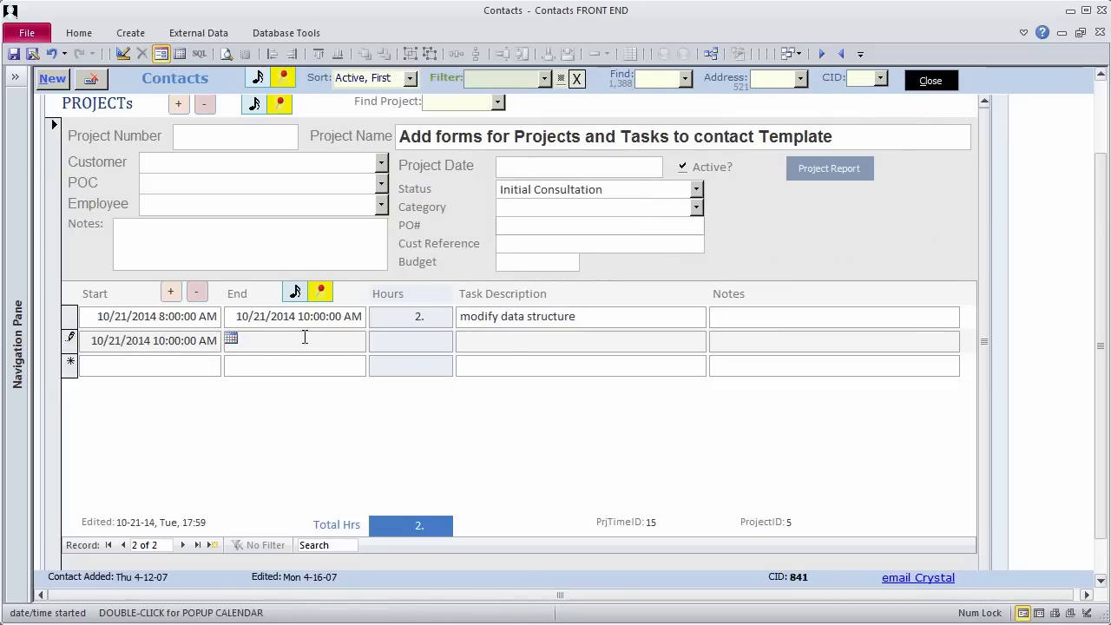
{"action": "key", "text": "Tab"}
{"action": "key", "text": "Tab"}
{"action": "type", "text": "build subfor"}
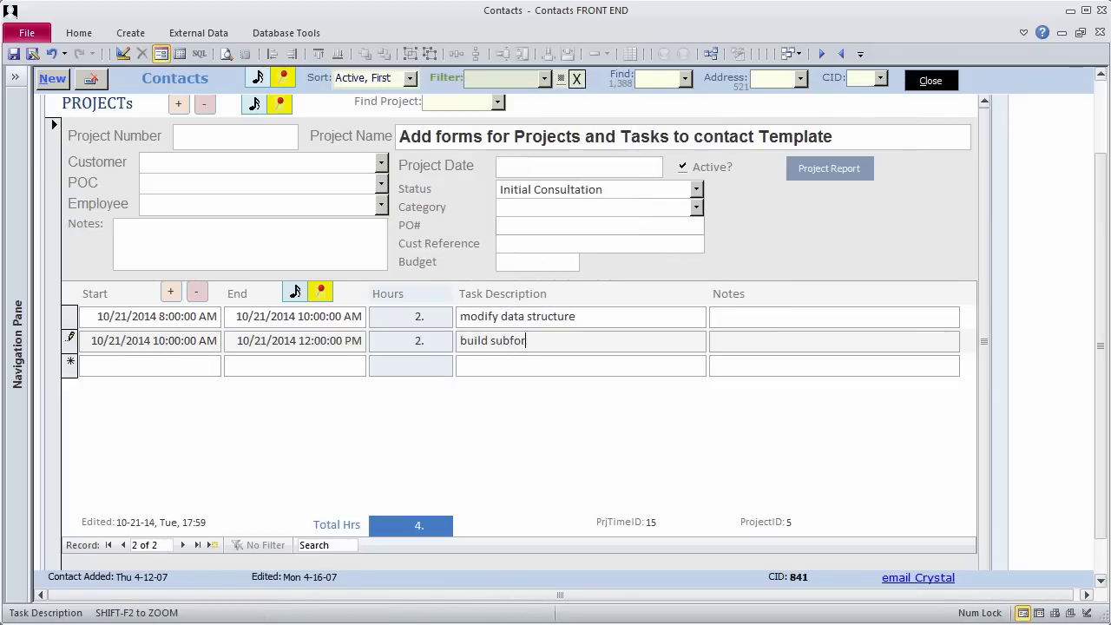
{"action": "type", "text": "m to track tasks and time"}
{"action": "key", "text": "Tab"}
{"action": "key", "text": "Tab"}
- Add a third task starting 10/21/2014 12:00 PM, lasting 2.5 hours, described as "create Projects main form"
{"action": "key", "text": "ctrl+apostrophe"}
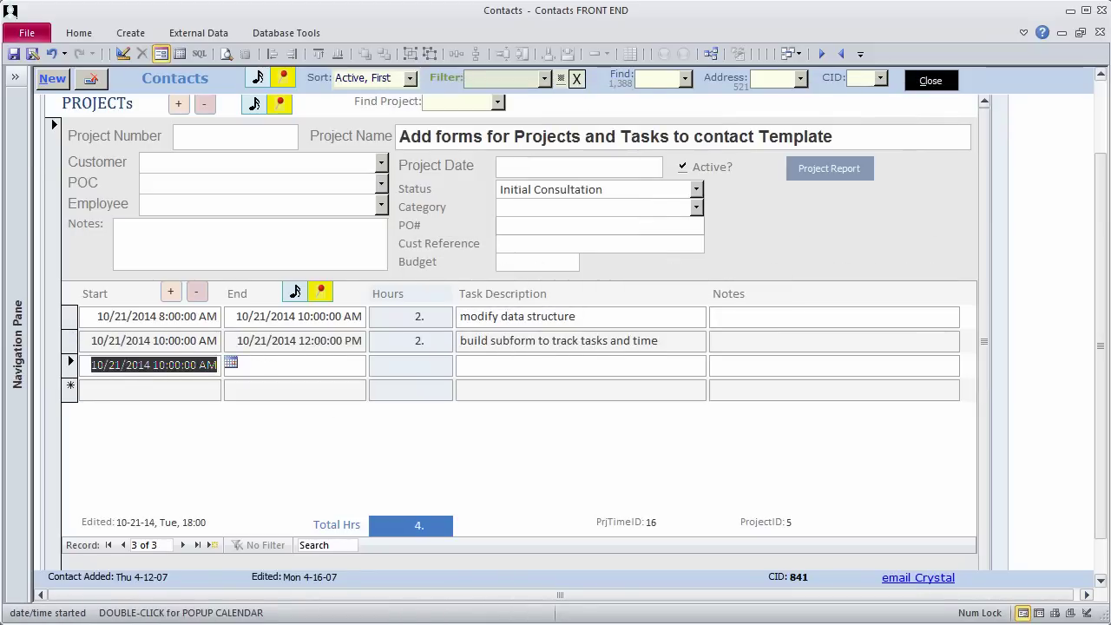
{"action": "left_click_drag", "start_coordinate": [158, 364], "coordinate": [166, 365]}
{"action": "type", "text": "2"}
{"action": "key", "text": "Tab"}
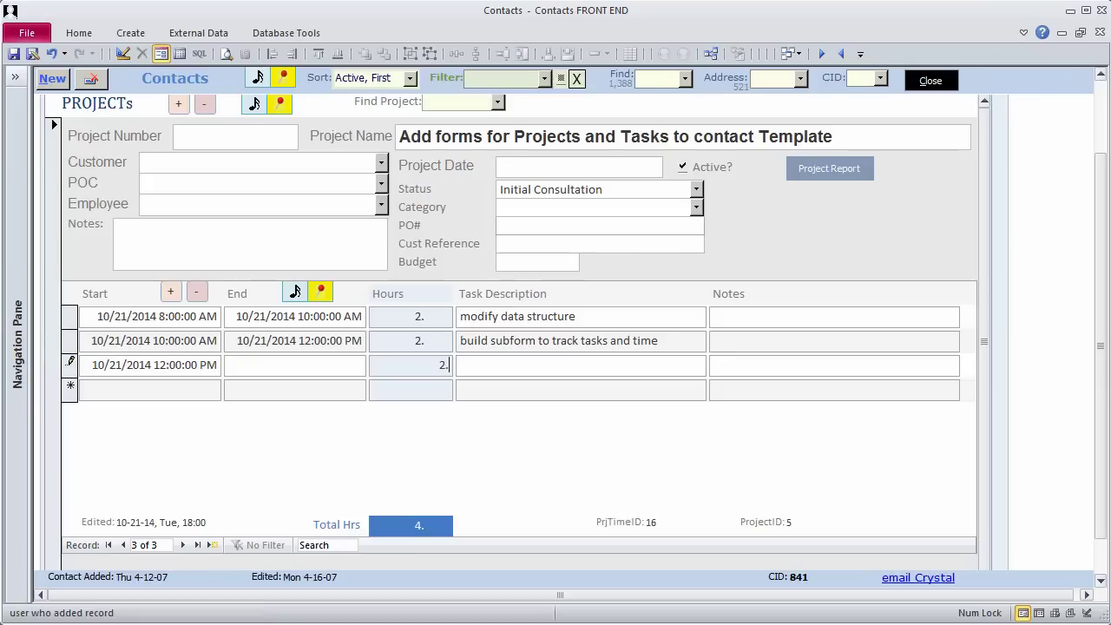
{"action": "type", "text": "2.5"}
{"action": "key", "text": "Tab"}
{"action": "type", "text": "create Projects main form"}
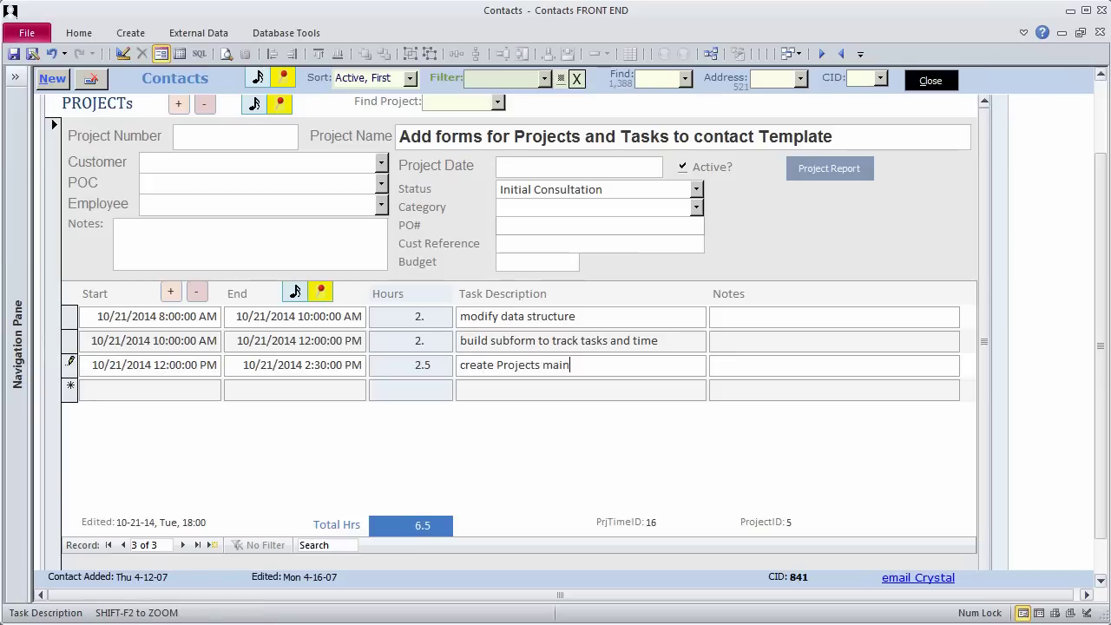
{"action": "key", "text": "Tab"}
{"action": "key", "text": "Tab"}
- Add a fourth task starting 10/21/2014 14:30, lasting 0.5 hours, described as "implement Anywhere Notes and Anywhere Attachments"
{"action": "key", "text": "ctrl+semicolon"}
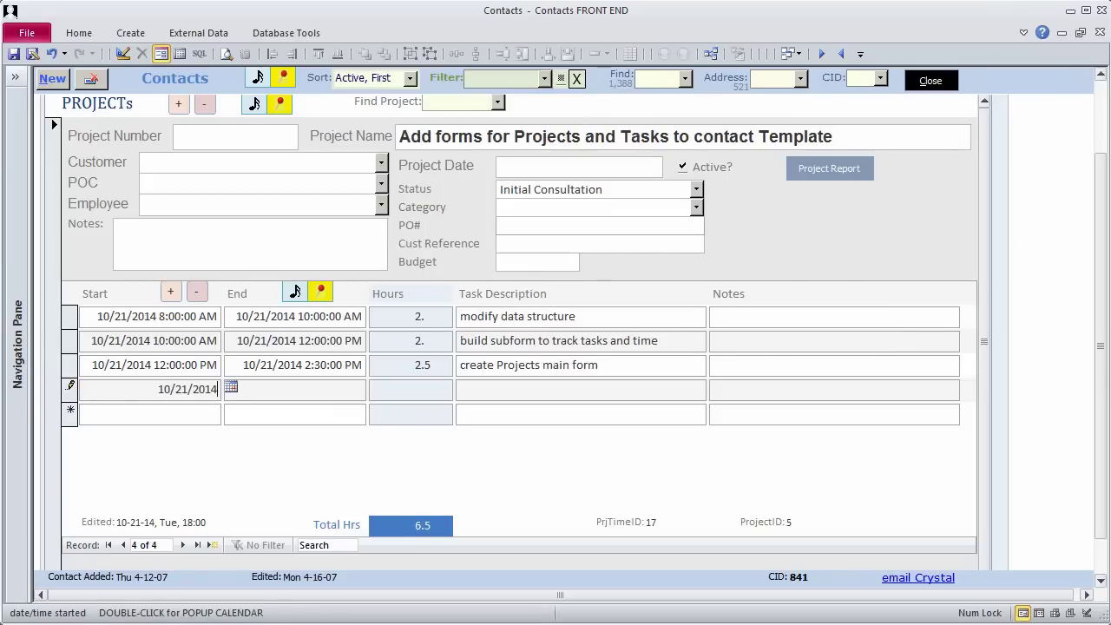
{"action": "type", "text": "14:30"}
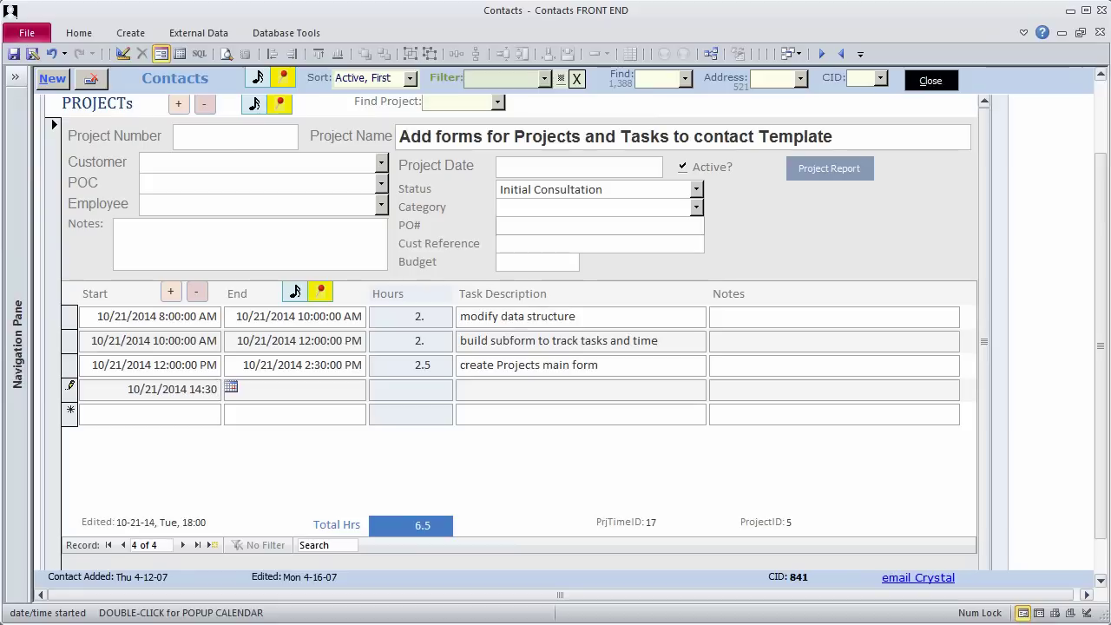
{"action": "key", "text": "Tab"}
{"action": "key", "text": "Tab"}
{"action": "type", "text": "implemen"}
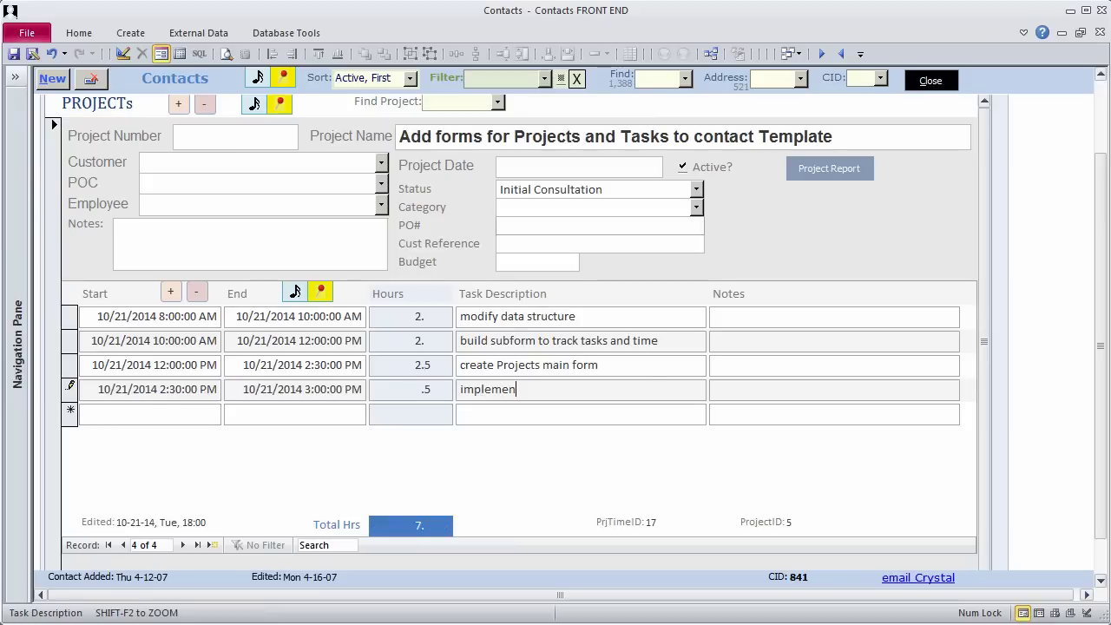
{"action": "type", "text": "t Anywhere Notes and Anywhere "}
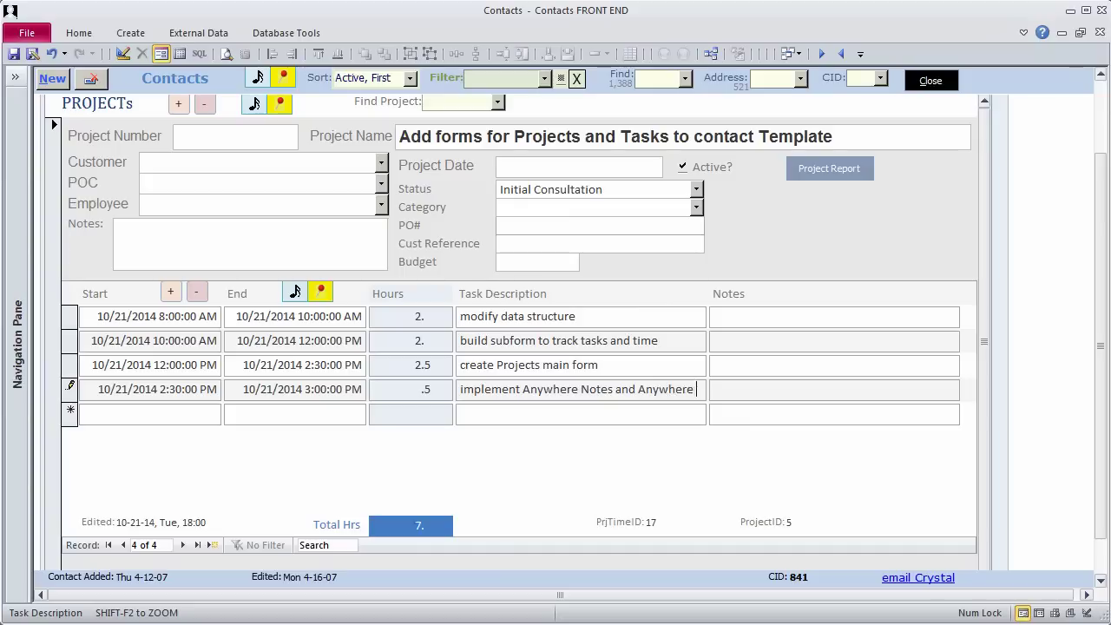
{"action": "type", "text": "Attachments"}
{"action": "key", "text": "Tab"}
{"action": "key", "text": "Tab"}
- Add a fifth task starting 10/21/2014 8:00 PM, lasting 1 hour, described as "create sample data"
{"action": "key", "text": "ctrl+apostrophe"}
{"action": "mouse_move", "coordinate": [161, 413]}
{"action": "left_mouse_down"}
{"action": "mouse_move", "coordinate": [181, 413]}
{"action": "mouse_move", "coordinate": [166, 438]}
{"action": "left_mouse_up"}
{"action": "type", "text": "8"}
{"action": "key", "text": "Tab"}
{"action": "key", "text": "Tab"}
{"action": "type", "text": "1"}
{"action": "key", "text": "Tab"}
{"action": "type", "text": "create sample data"}
{"action": "key", "text": "Tab"}
{"action": "key", "text": "Tab"}
- Add a sixth task starting 10/21/2014 9:15 PM, described as "make video demonstrating new Project feature"
{"action": "key", "text": "ctrl+apostrophe"}
{"action": "type", "text": "9:00:00 PM"}
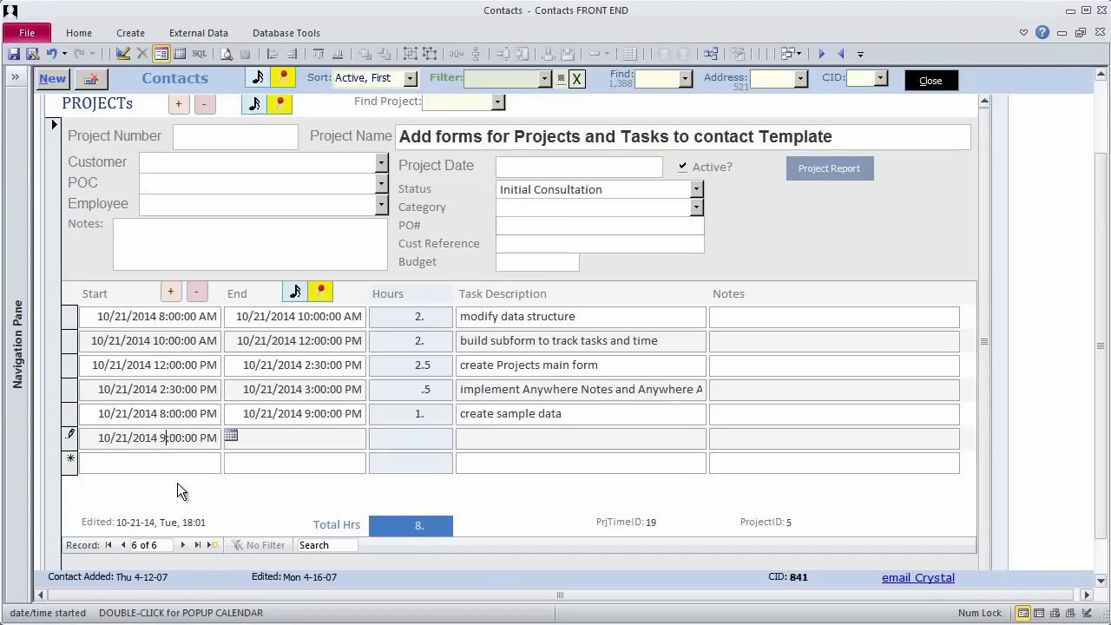
{"action": "key", "text": "Right"}
{"action": "key", "text": "Delete"}
{"action": "key", "text": "Delete"}
{"action": "type", "text": "15"}
{"action": "key", "text": "Tab"}
{"action": "key", "text": "Tab"}
{"action": "key", "text": "Tab"}
{"action": "type", "text": "make video demonstrating ne"}
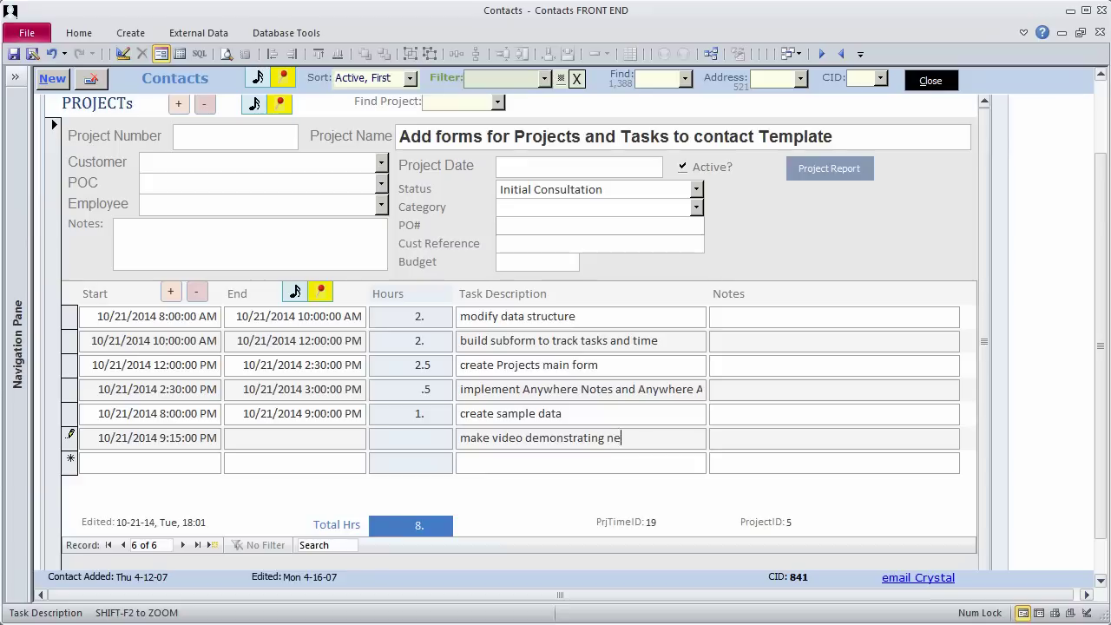
{"action": "type", "text": "w Project feature"}
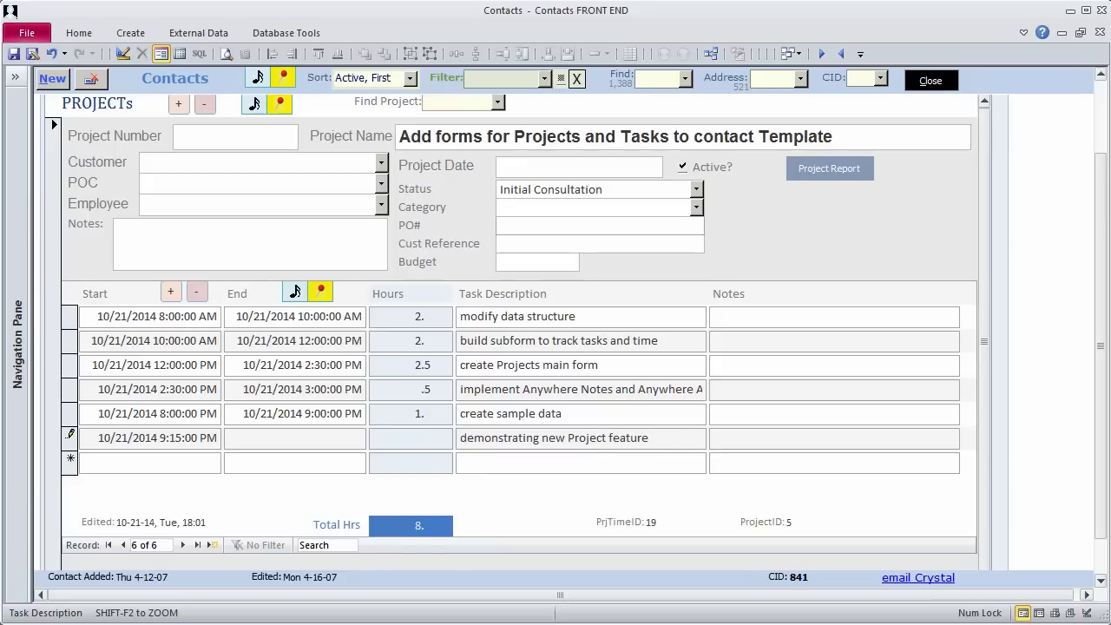
{"action": "key", "text": "Tab"}
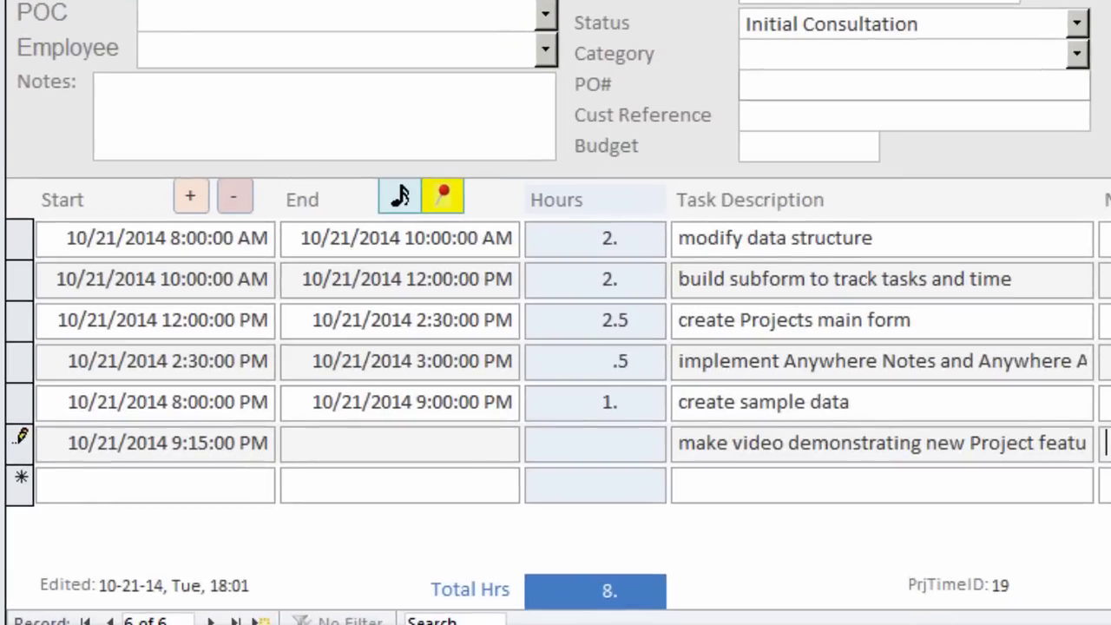
- Set the hours of the video task to 4
{"action": "left_click", "coordinate": [604, 452]}
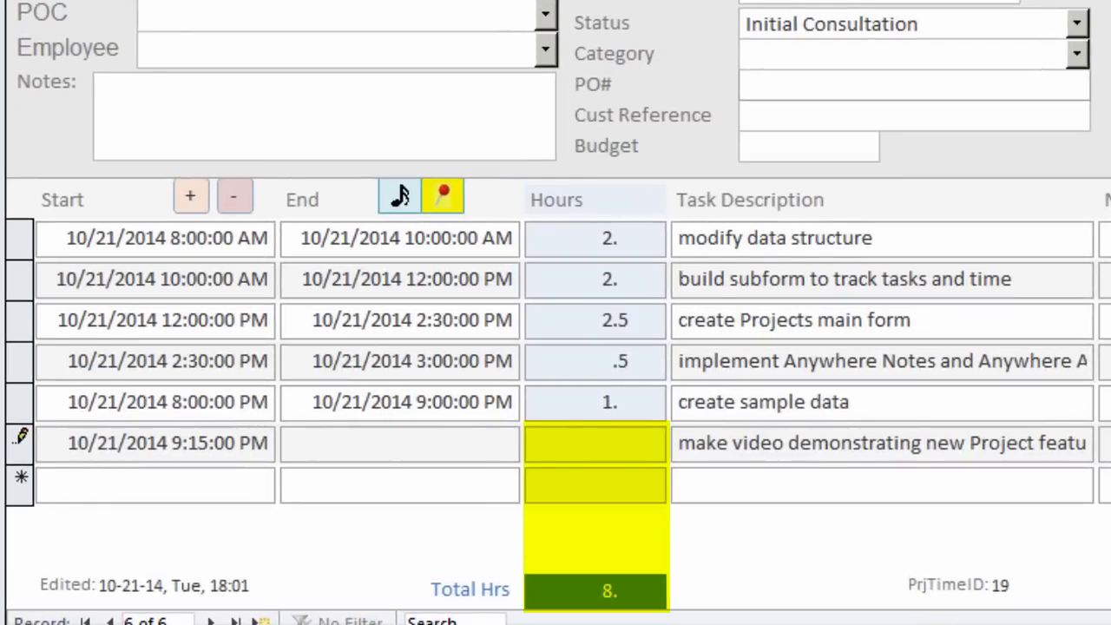
{"action": "type", "text": "4"}
{"action": "key", "text": "Tab"}
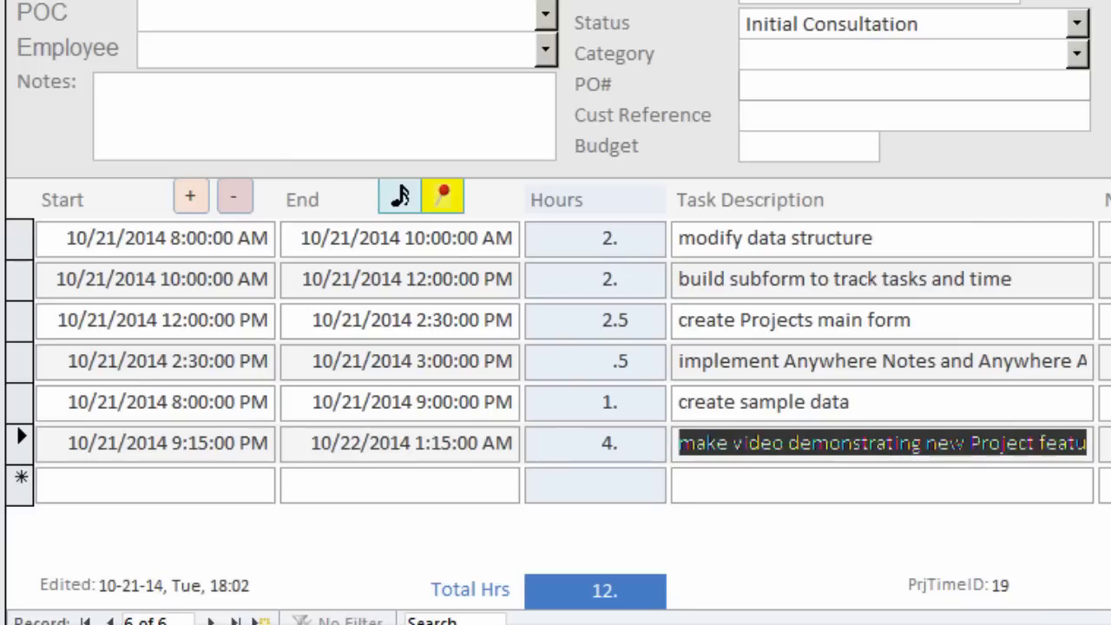
{"action": "key", "text": "Tab"}
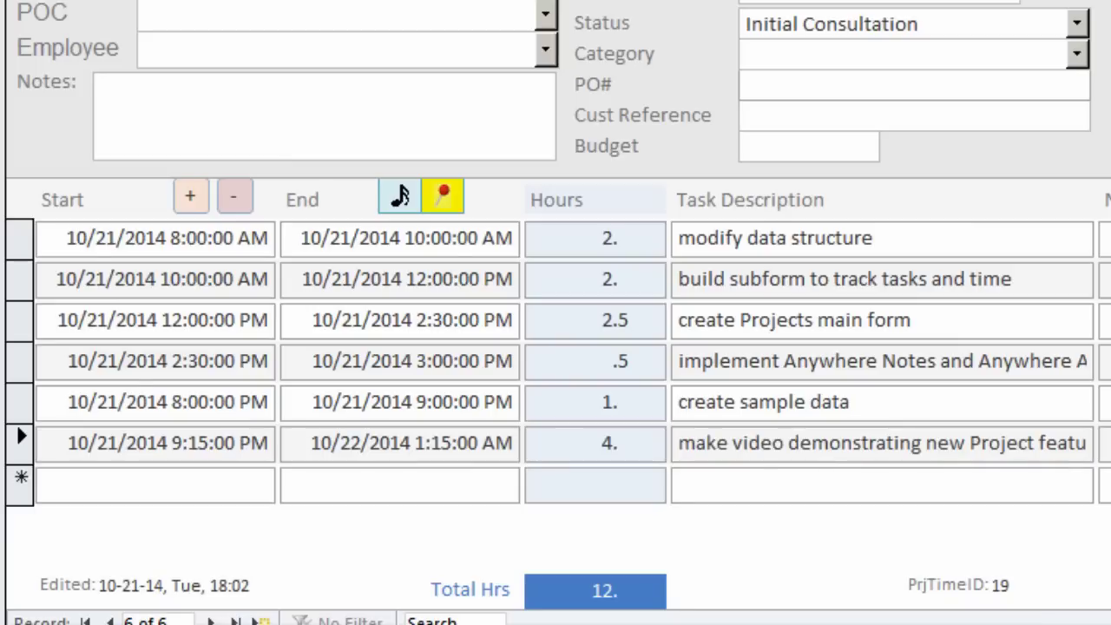
- Find the customer with the Work Dispute project by contact name and list that contact's projects
{"action": "left_click", "coordinate": [703, 69]}
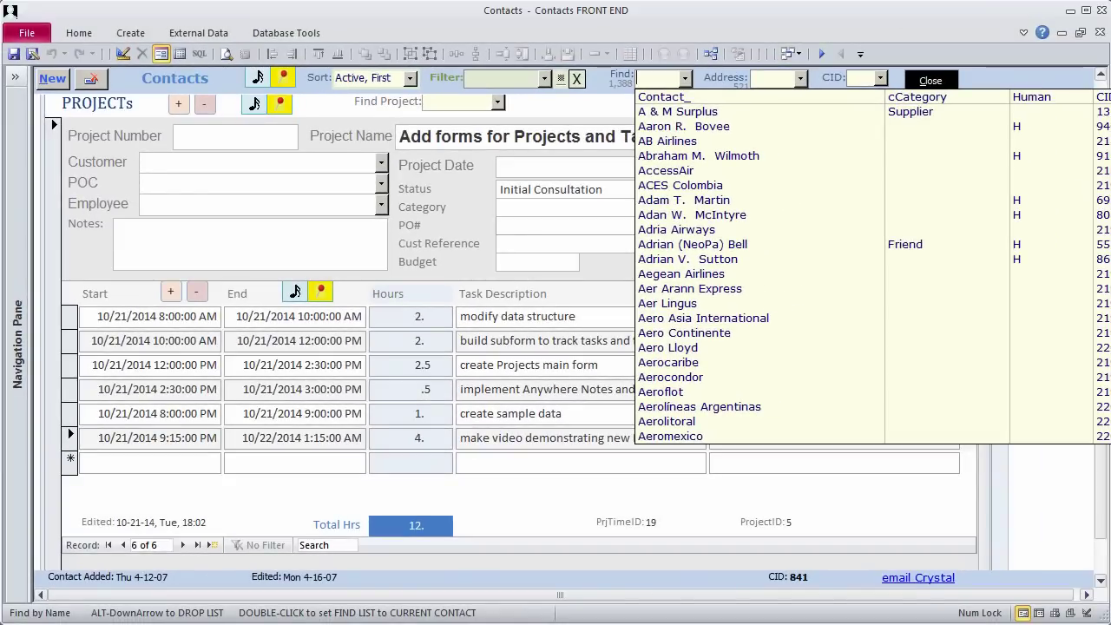
{"action": "type", "text": "brent T"}
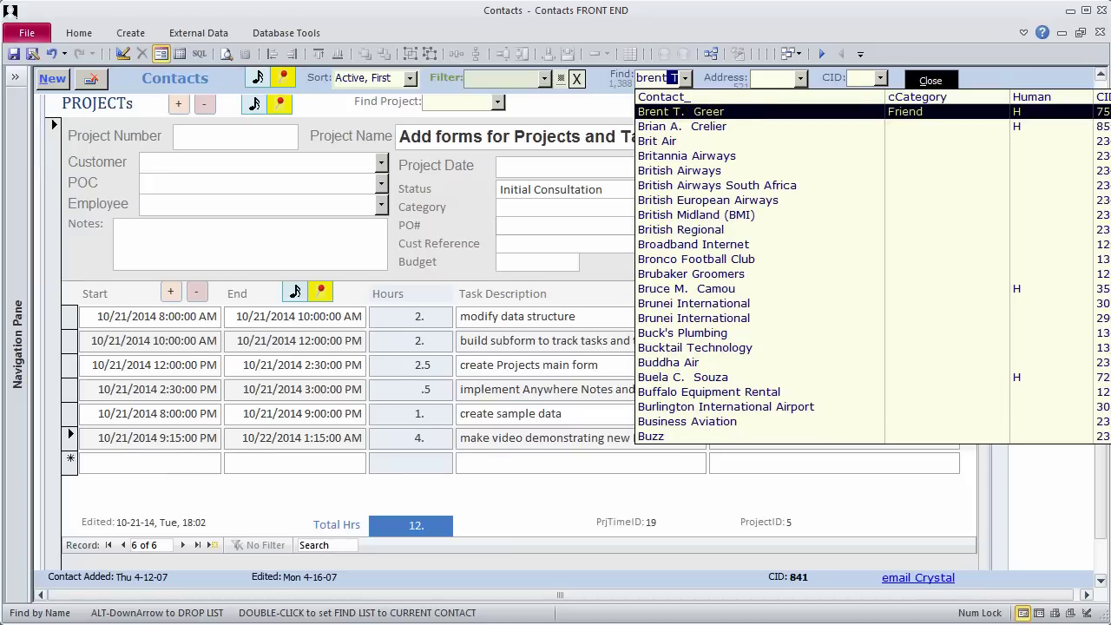
{"action": "key", "text": "Return"}
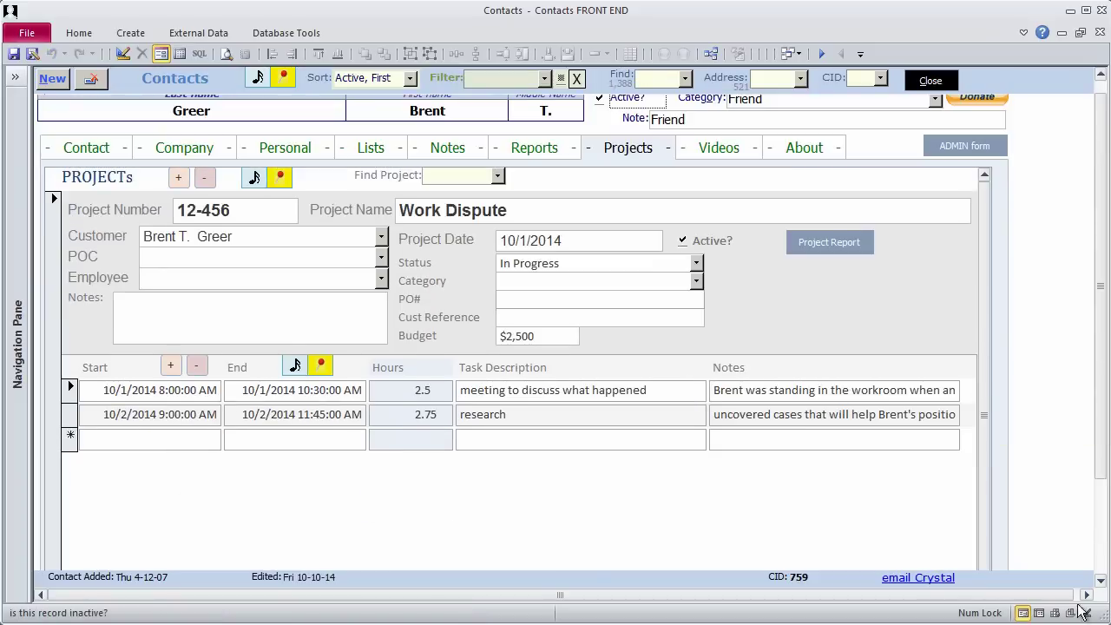
{"action": "left_click", "coordinate": [498, 176]}
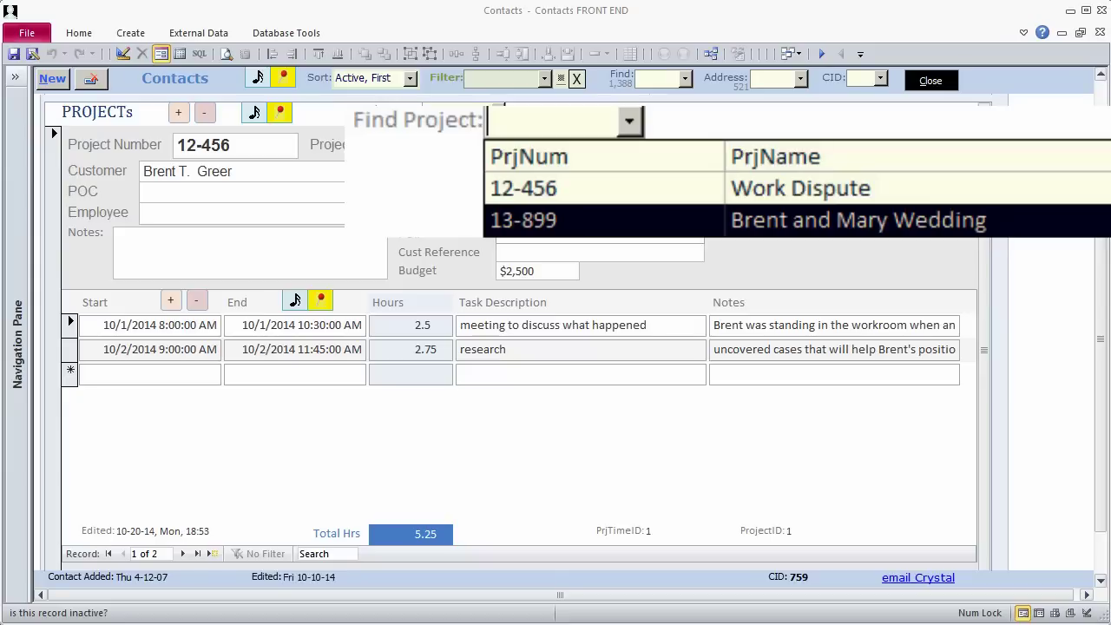
{"action": "key", "text": "Escape"}
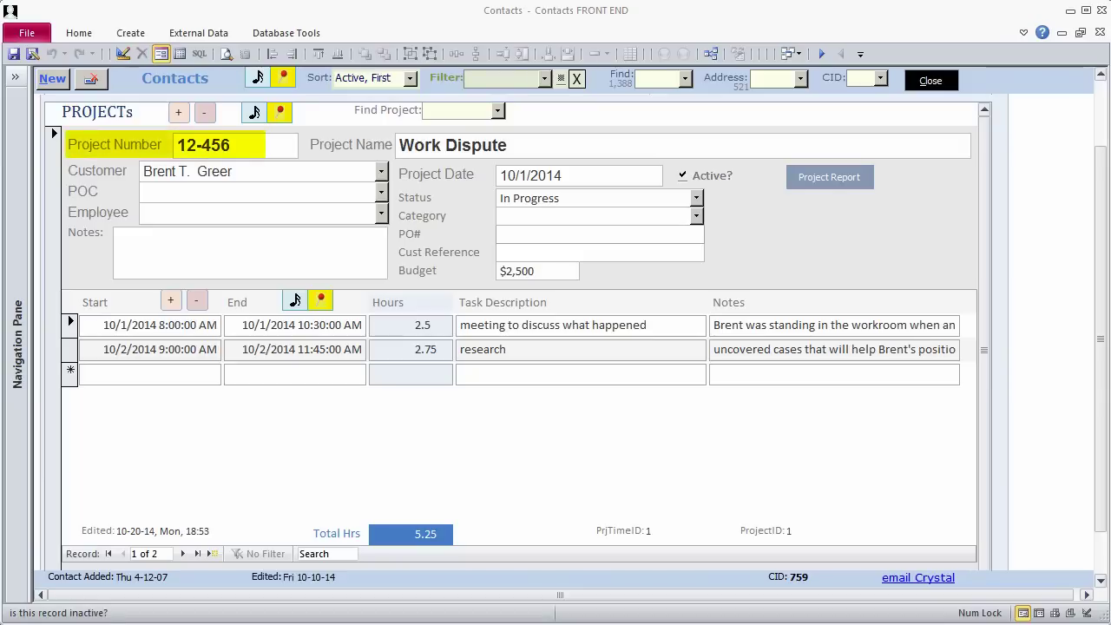
- Add a task to the Work Dispute project starting 10/21/2014 9:00 AM, lasting 1 hour, describing a discussion of the case with a named person
{"action": "left_click", "coordinate": [139, 380]}
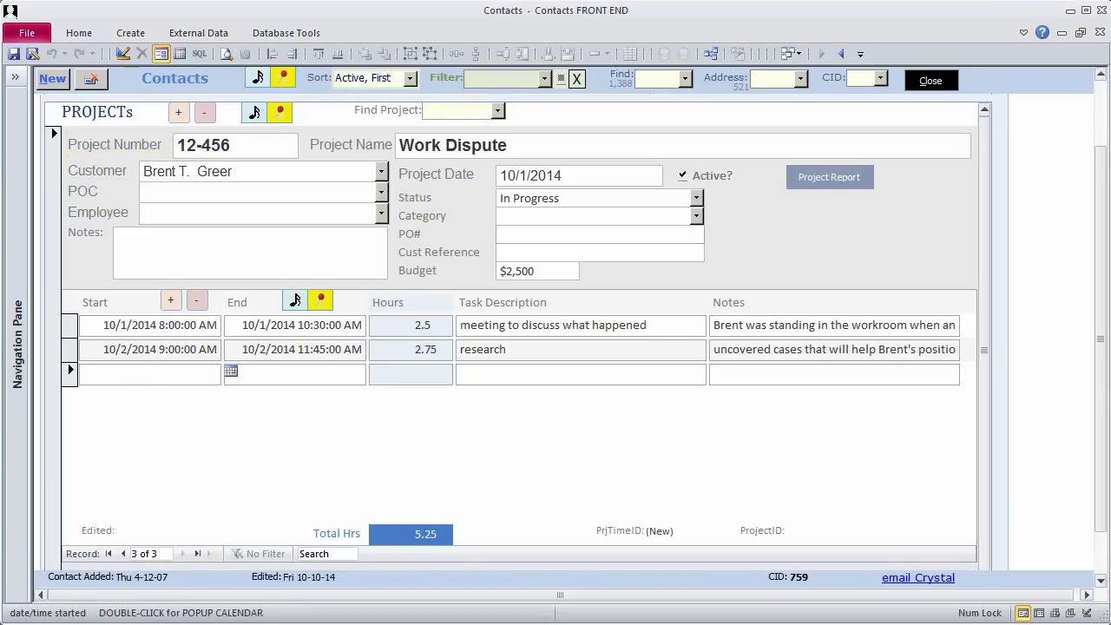
{"action": "key", "text": "ctrl+semicolon"}
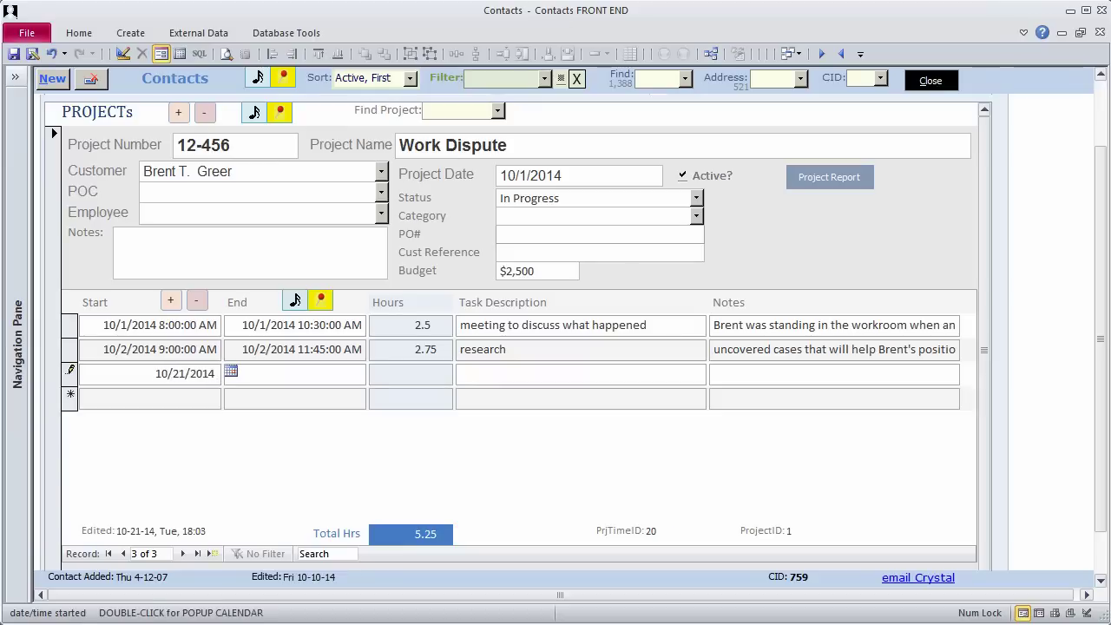
{"action": "type", "text": "9:00"}
{"action": "key", "text": "Tab"}
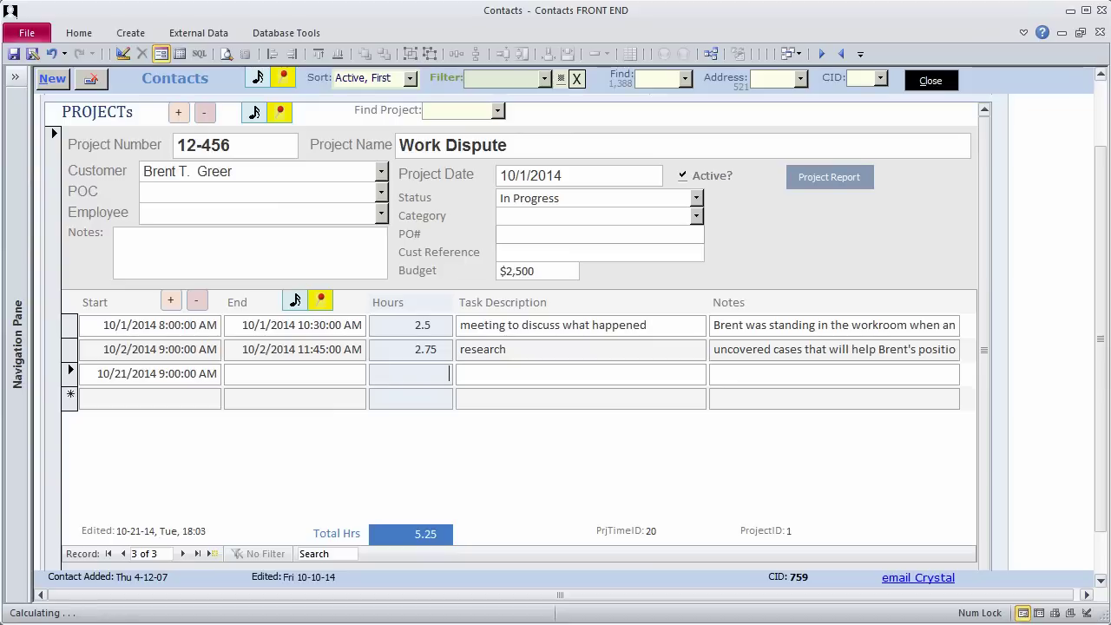
{"action": "key", "text": "Tab"}
{"action": "type", "text": "disc"}
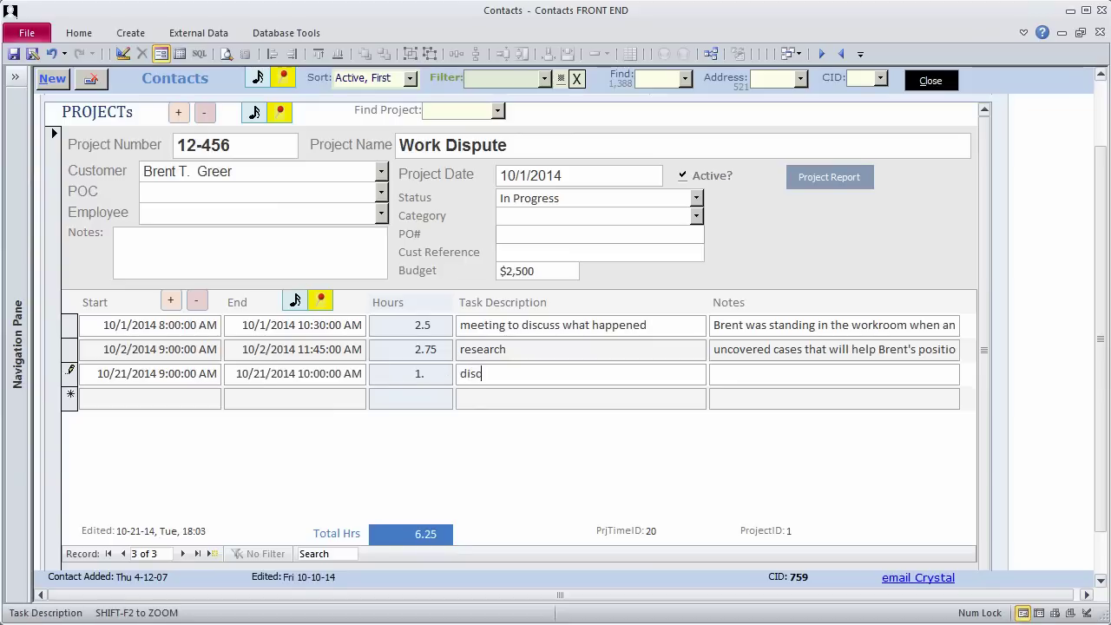
{"action": "type", "text": "uss case with Dan"}
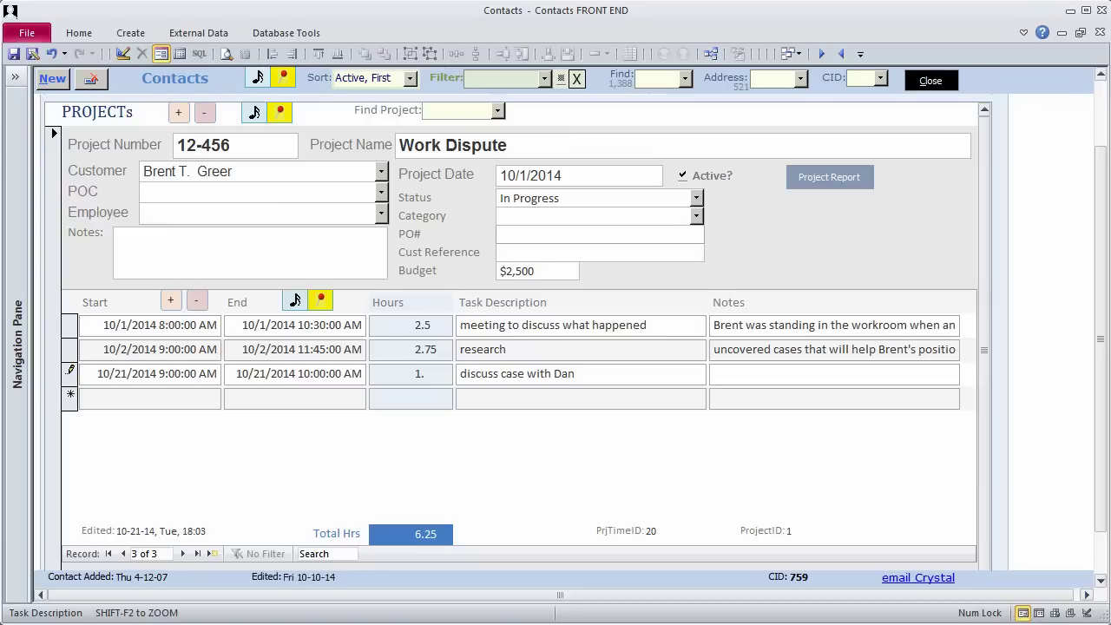
- Open the Anywhere Notes of the Work Dispute project
{"action": "left_click", "coordinate": [251, 115]}
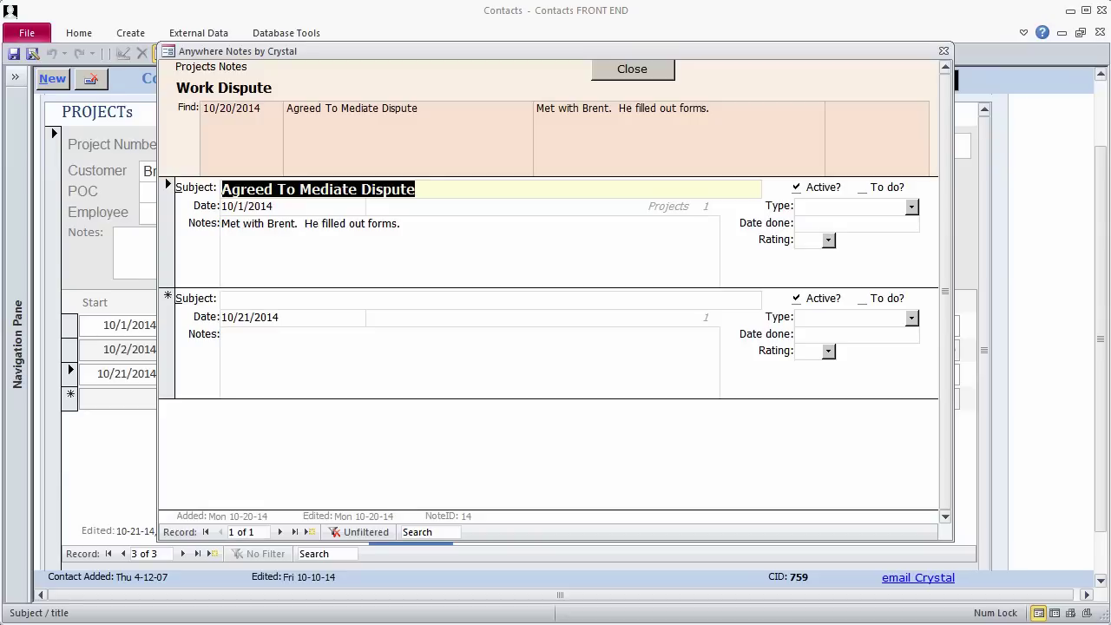
- Close the notes, clear the hours of the 10/21/2014 task and set its end time to 10:15 AM
{"action": "key", "text": "ctrl+F4"}
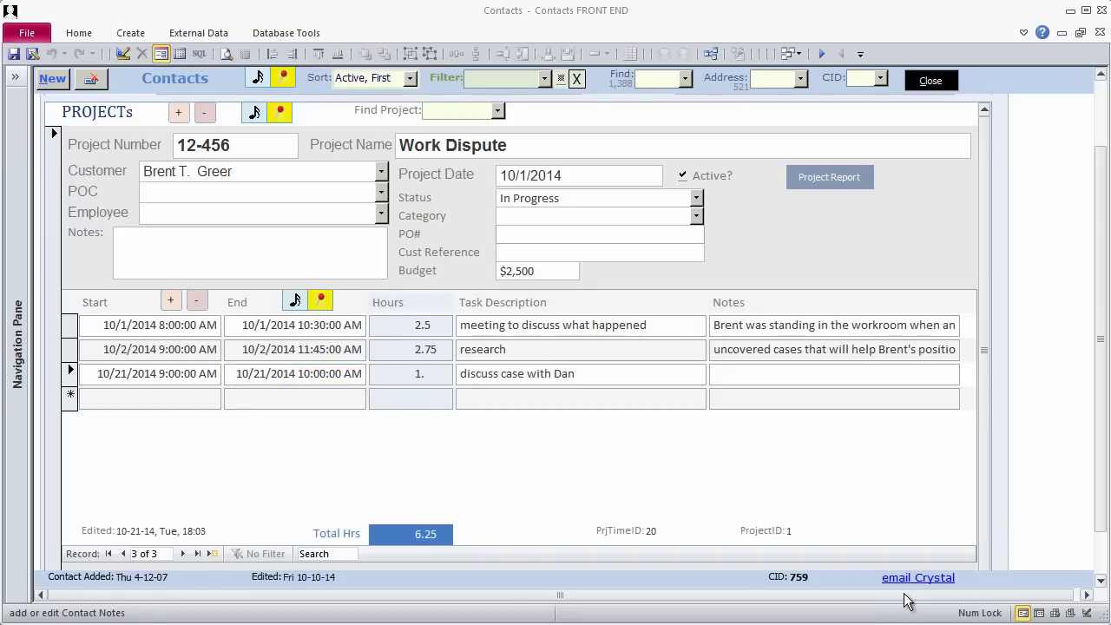
{"action": "left_click", "coordinate": [412, 374]}
{"action": "left_click_drag", "start_coordinate": [412, 376], "coordinate": [460, 381]}
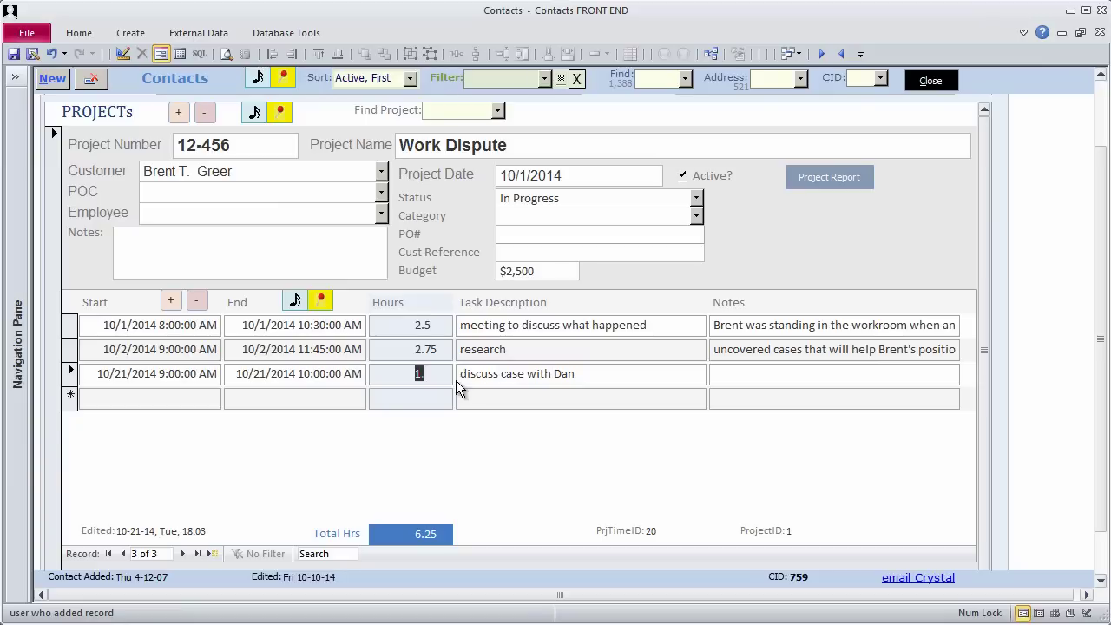
{"action": "key", "text": "Delete"}
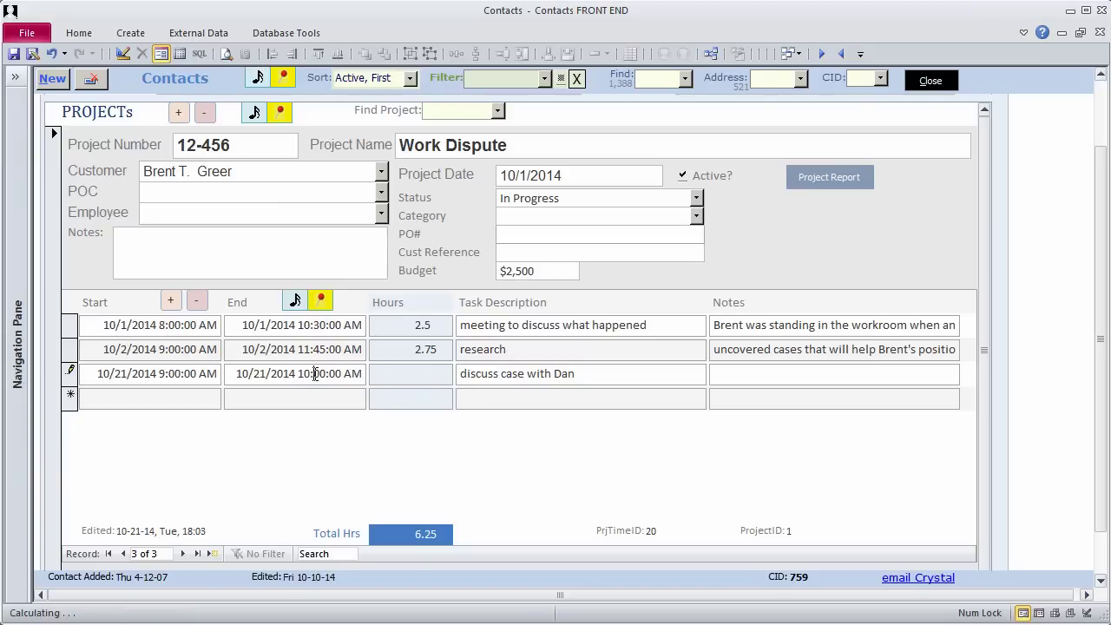
{"action": "left_click_drag", "start_coordinate": [315, 373], "coordinate": [323, 373]}
{"action": "type", "text": "15"}
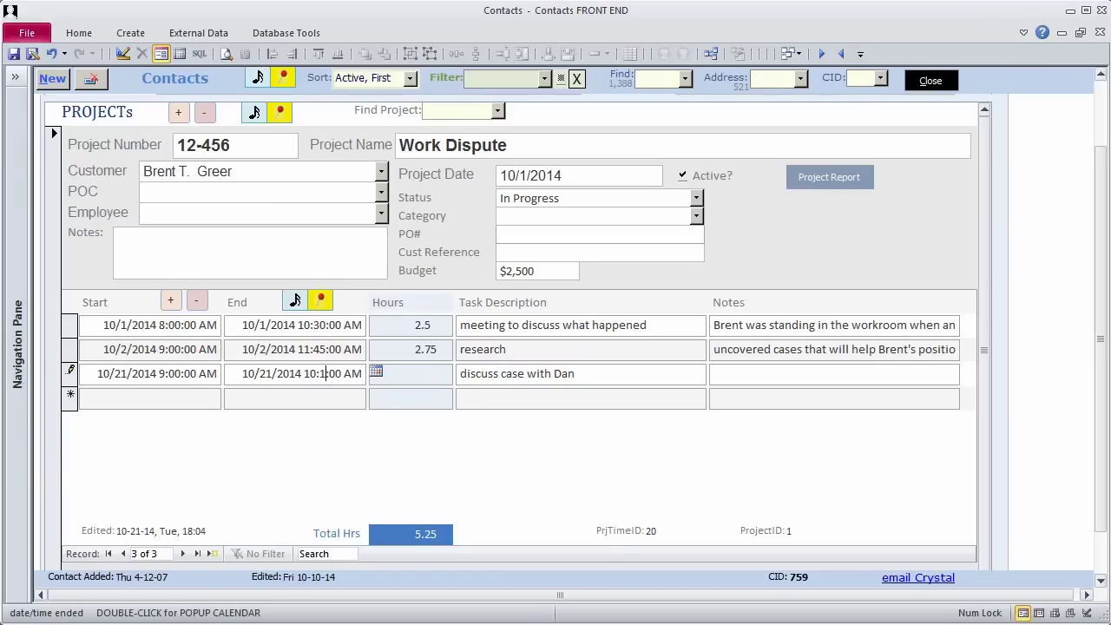
{"action": "key", "text": "Tab"}
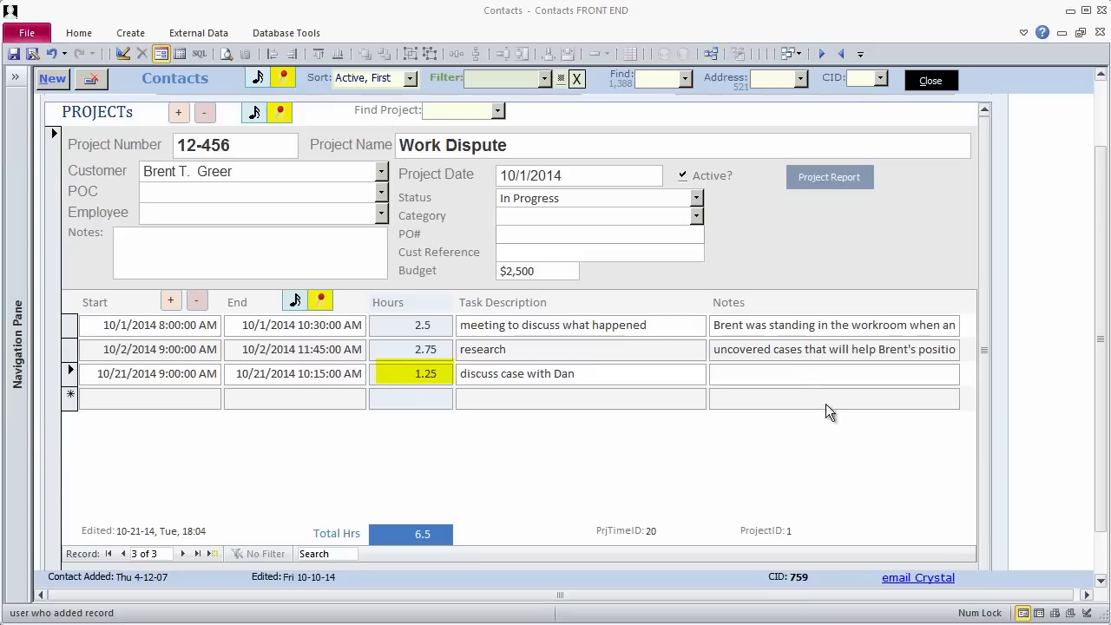
- Switch to the customer's wedding project, number 13-899, and go to the end of its task list
{"action": "left_click", "coordinate": [498, 111]}
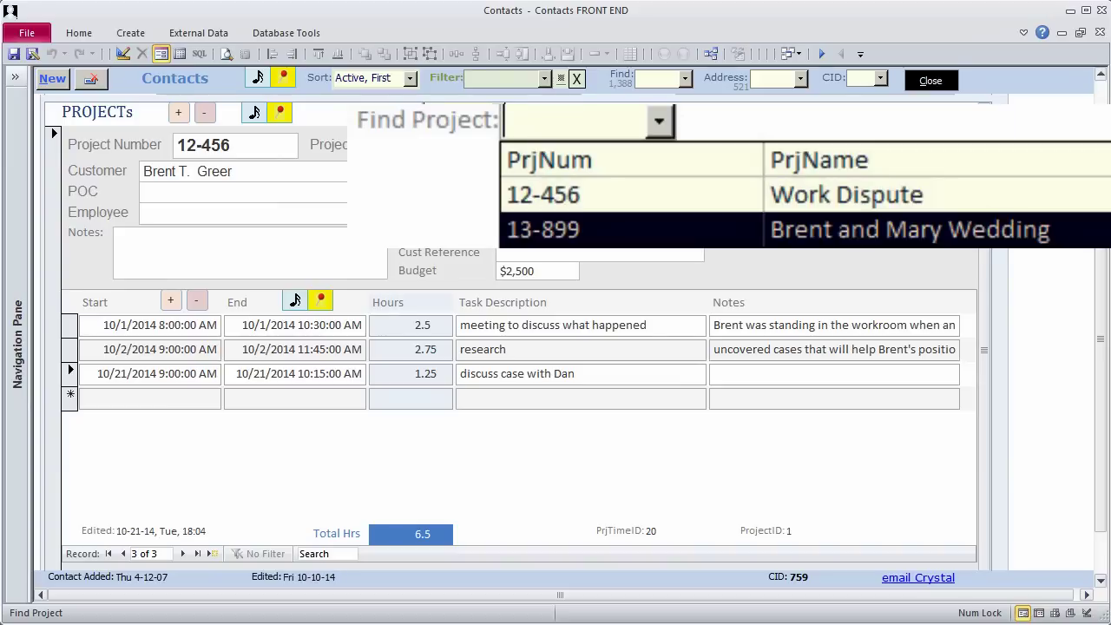
{"action": "left_click", "coordinate": [501, 160]}
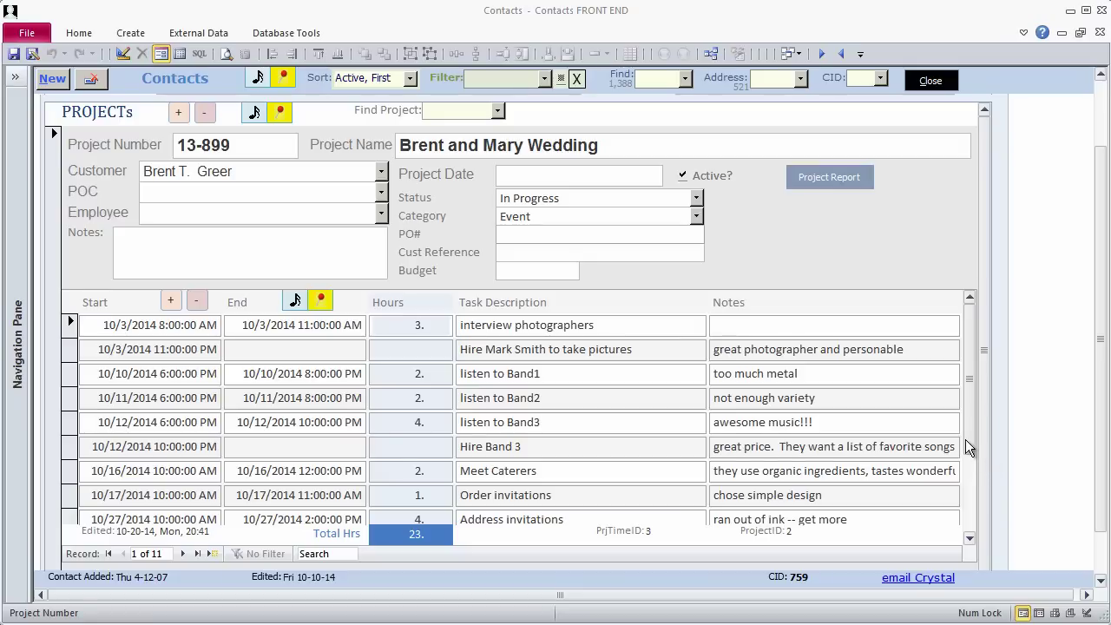
{"action": "left_click_drag", "start_coordinate": [967, 444], "coordinate": [969, 526]}
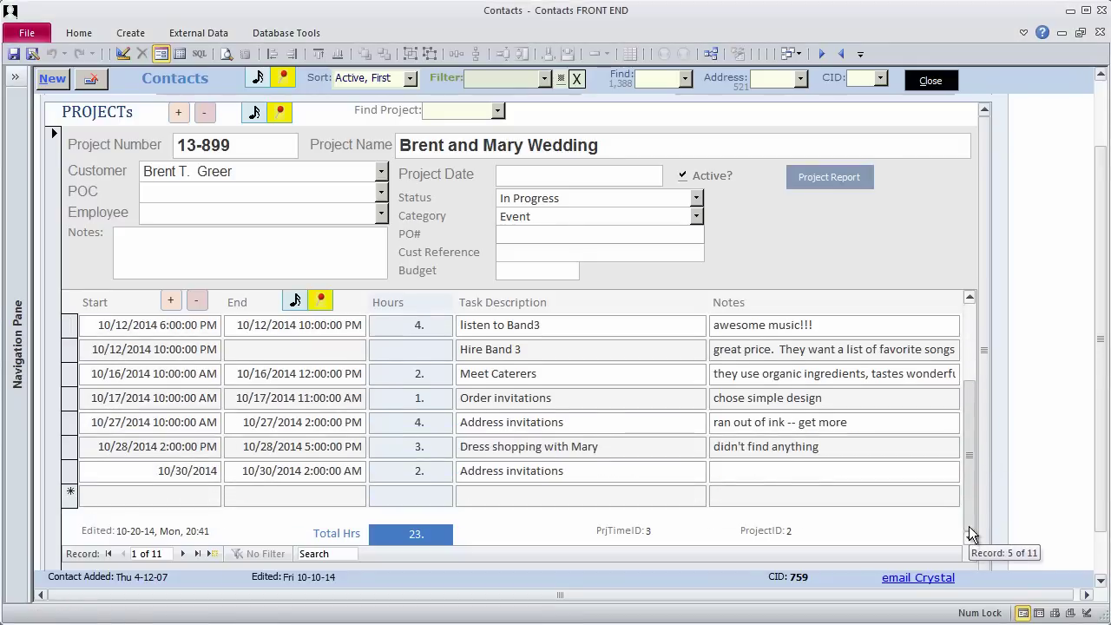
- Add a task to the wedding project with its start set to 11/3/2014 10:00 AM using the popup calendar
{"action": "double_click", "coordinate": [166, 497]}
{"action": "left_click", "coordinate": [364, 542]}
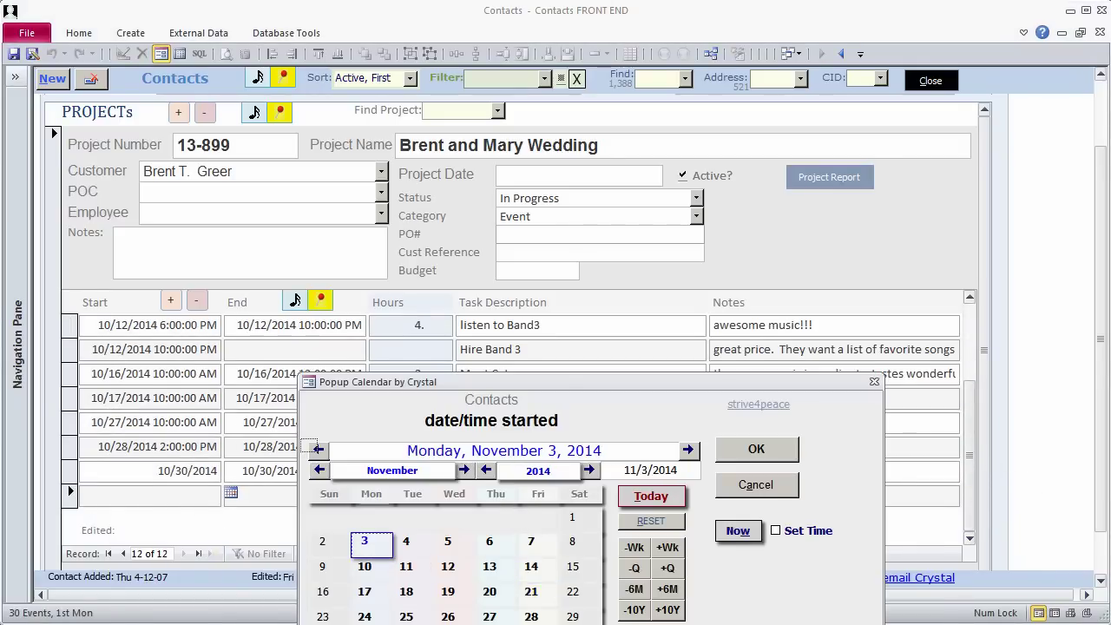
{"action": "left_click", "coordinate": [775, 530]}
{"action": "left_click_drag", "start_coordinate": [717, 316], "coordinate": [711, 253]}
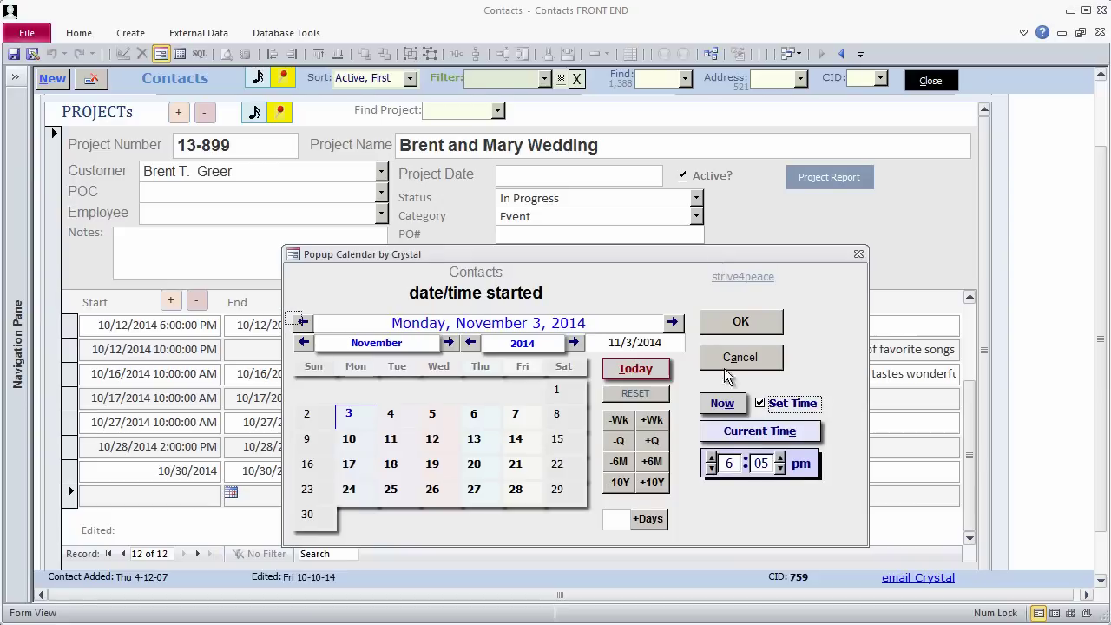
{"action": "left_click", "coordinate": [728, 462]}
{"action": "type", "text": "10"}
{"action": "key", "text": "Tab"}
{"action": "double_click", "coordinate": [800, 463]}
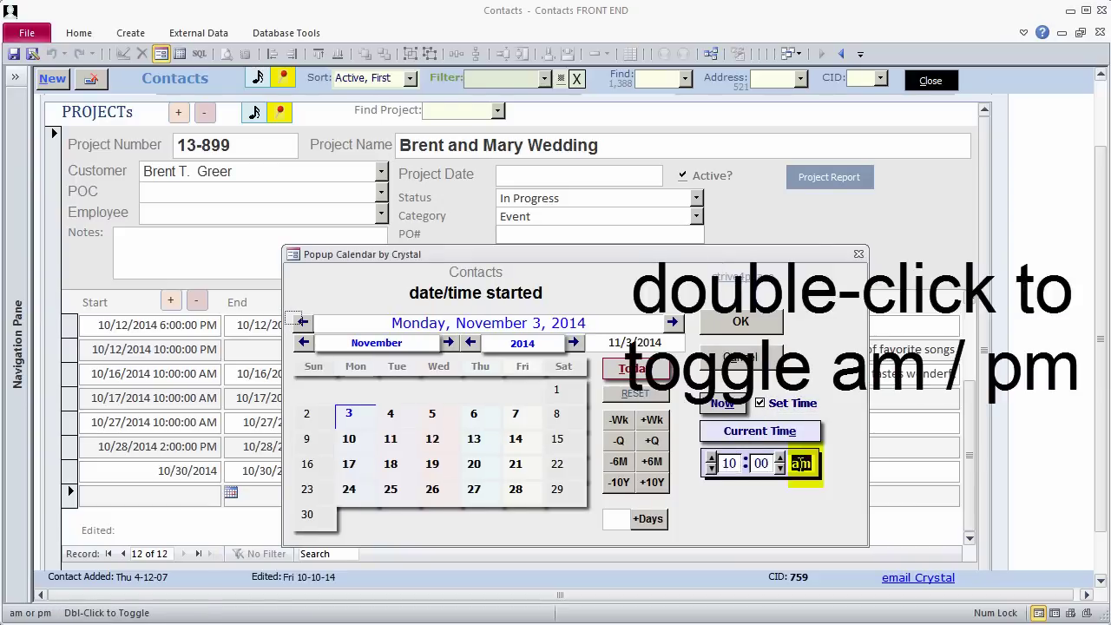
{"action": "left_click", "coordinate": [741, 321]}
- Describe the 11/3/2014 task as "research Honeymoon locations"
{"action": "scroll", "coordinate": [499, 513], "scroll_direction": "down", "scroll_amount": 1}
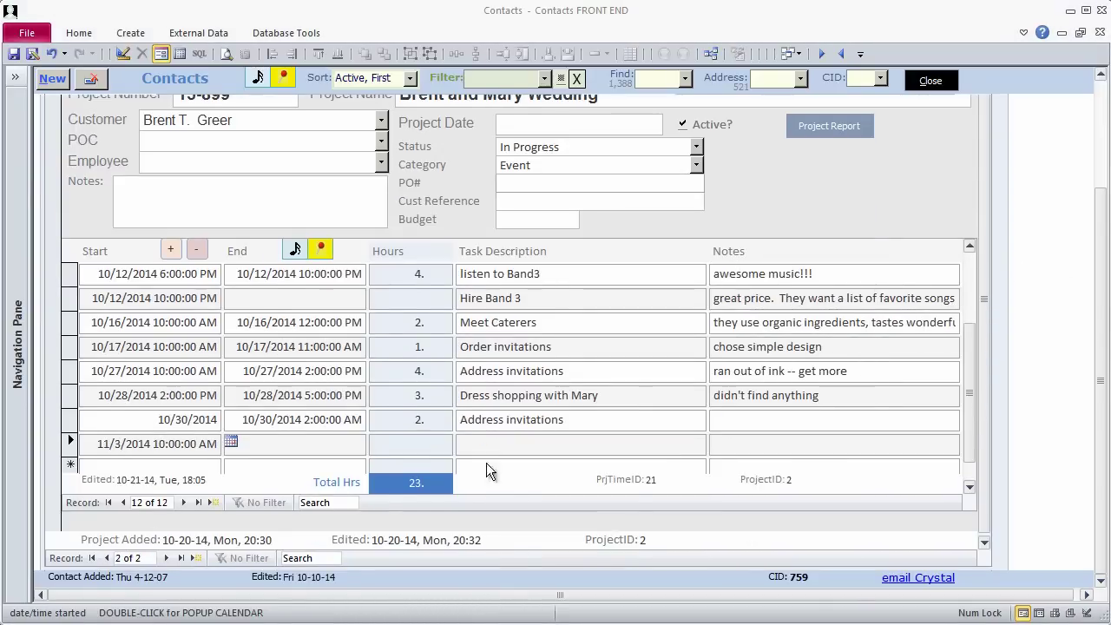
{"action": "left_click", "coordinate": [487, 446]}
{"action": "type", "text": "research Honeymoon locations"}
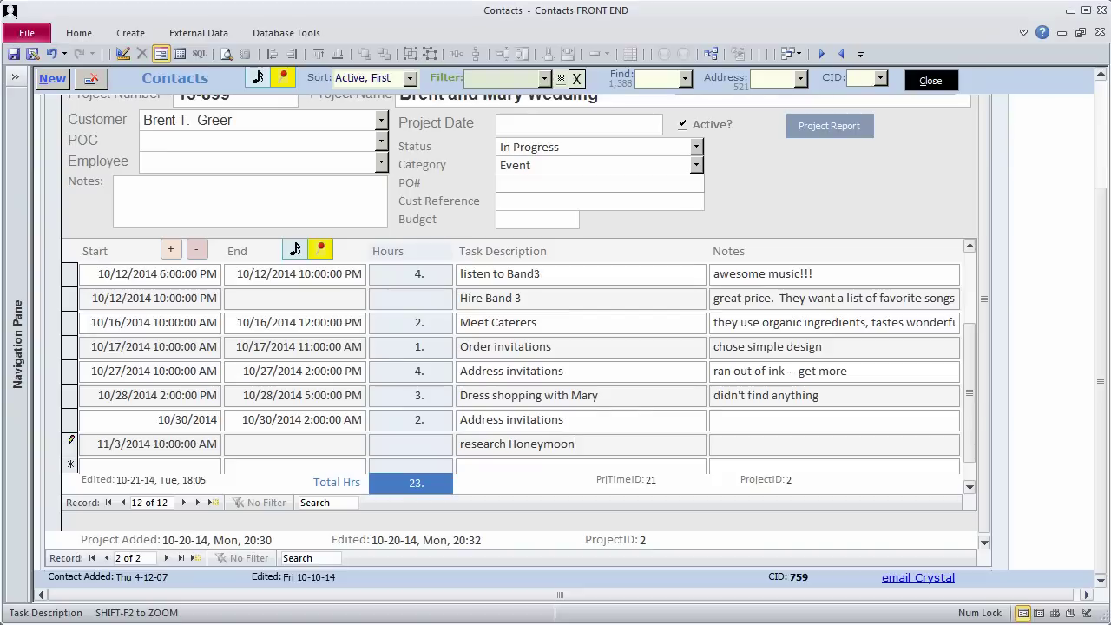
- Preview the wedding project's report at 100% zoom and display the full set of print preview commands
{"action": "left_click", "coordinate": [827, 135]}
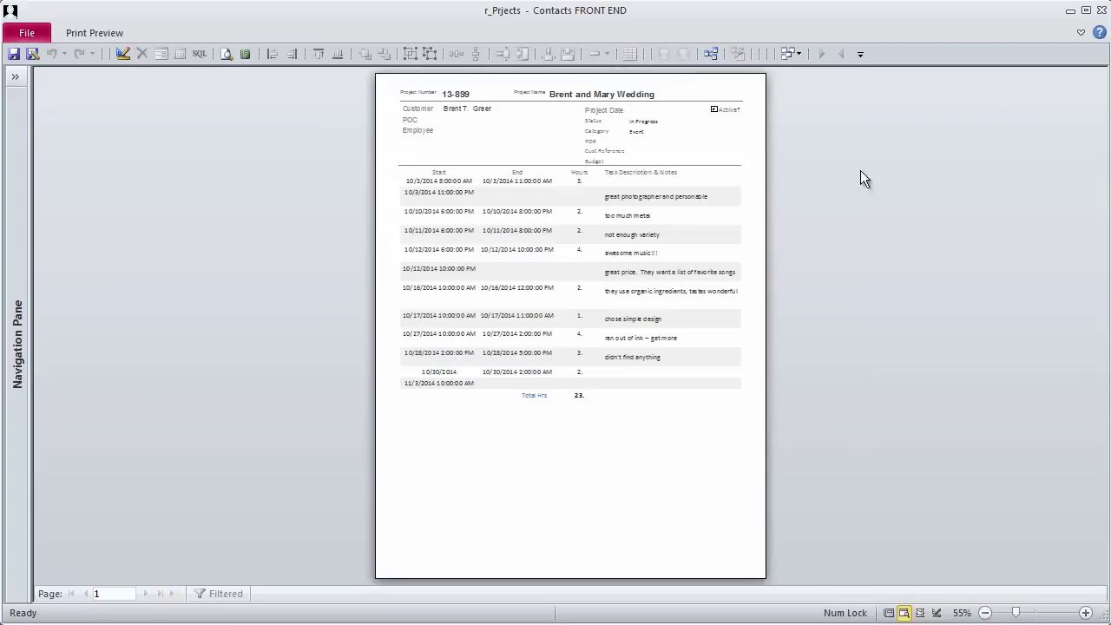
{"action": "left_click", "coordinate": [565, 145]}
{"action": "double_click", "coordinate": [91, 32]}
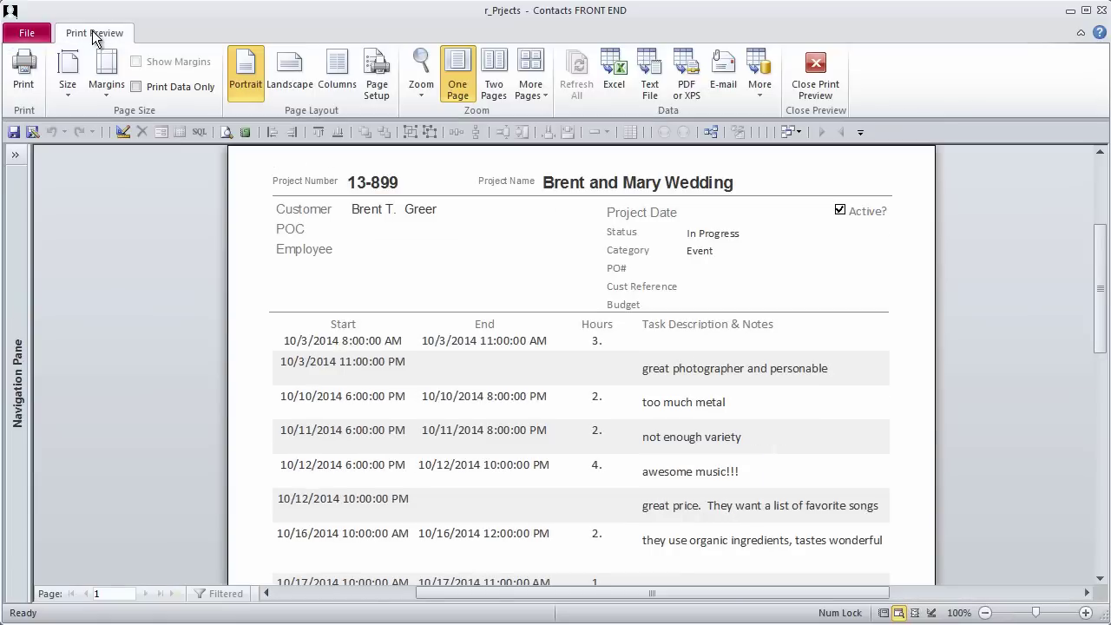